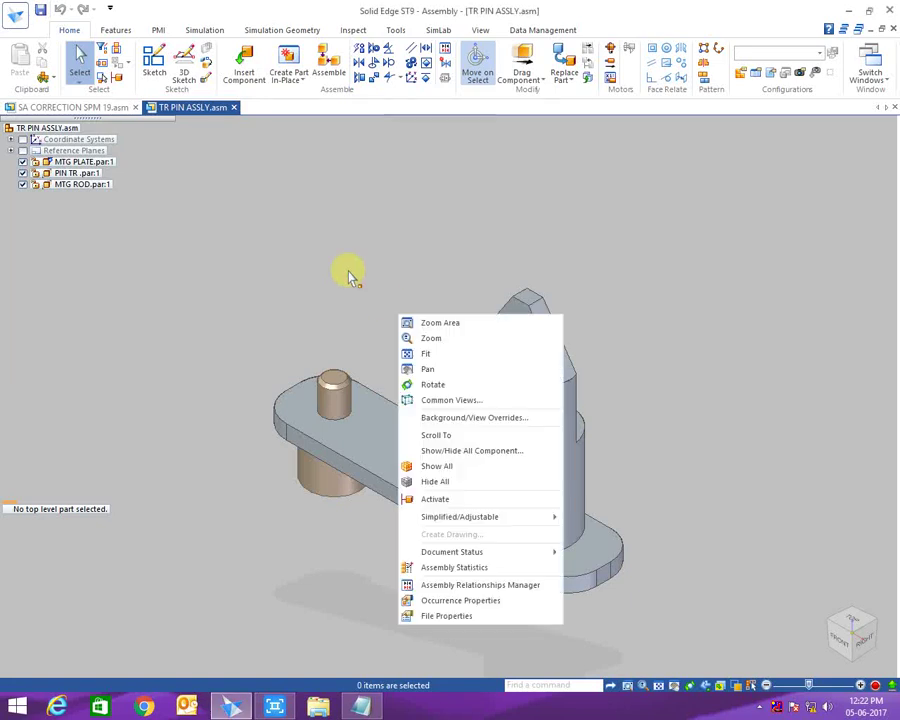
# - Write the intro lines in a new Notepad note about bolting assemblies with the Solid Edge library
pyautogui.moveTo(384, 301); pyautogui.dragTo(487, 428, button='middle')
pyautogui.scroll(5, 466, 326)
pyautogui.hotkey('ctrl', 'i')
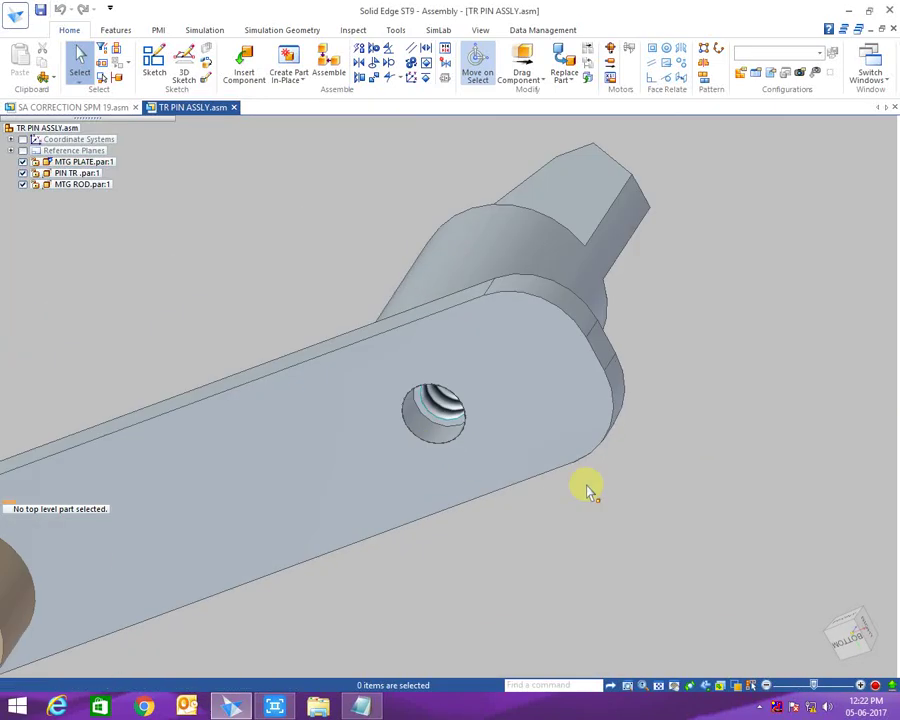
pyautogui.click(361, 707)
pyautogui.write('HELLO ')
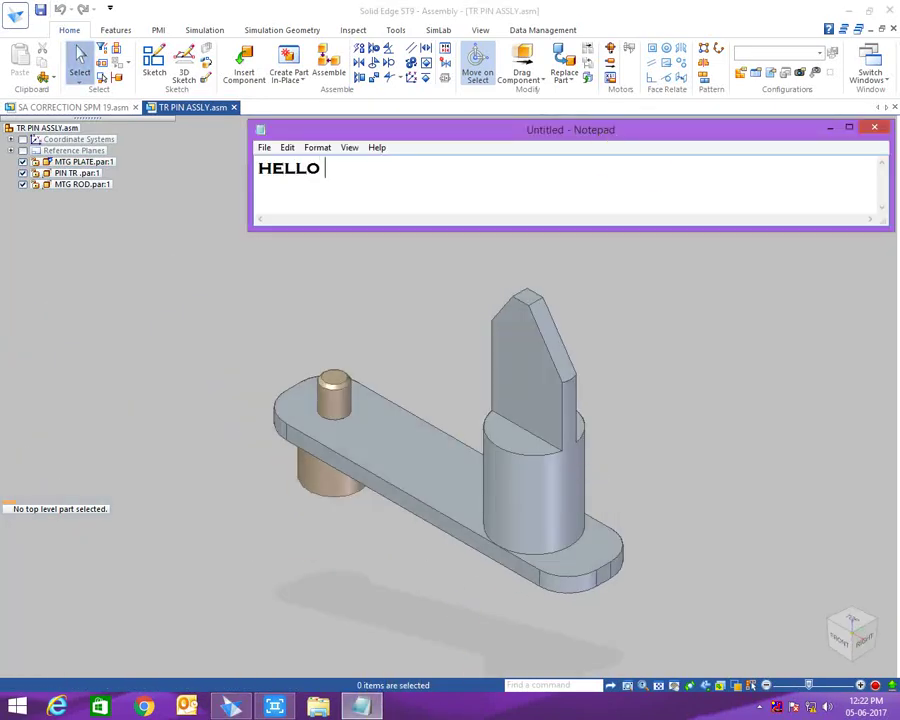
pyautogui.write('AL')
pyautogui.press('Return')
pyautogui.write('T')
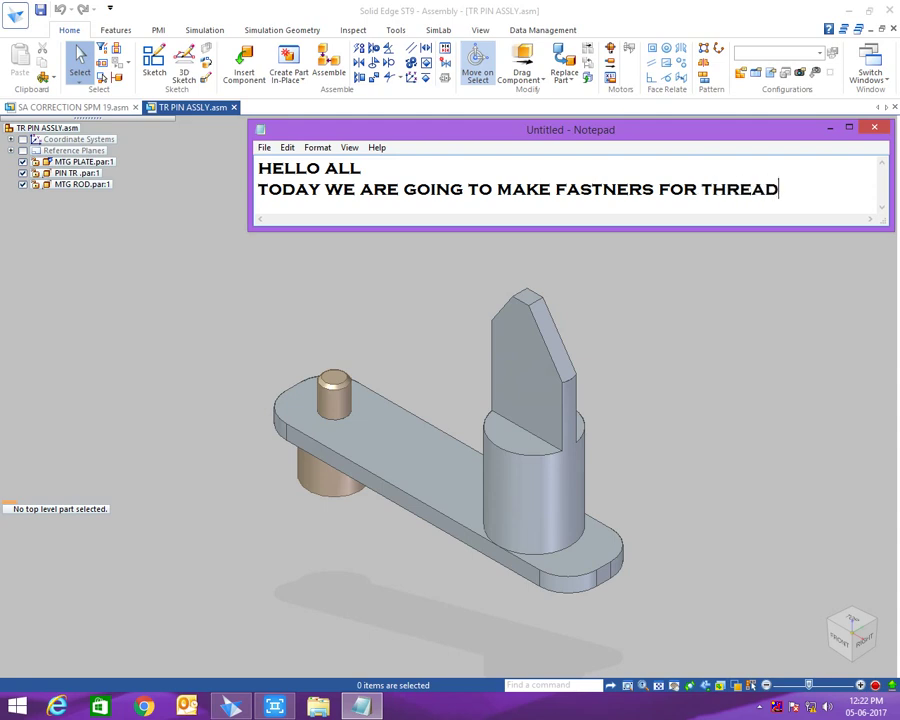
pyautogui.write('G')
pyautogui.press('Return')
pyautogui.write('IF YOU HAVE SOLID EDGE LIB. THEN ITS VERY EASY')
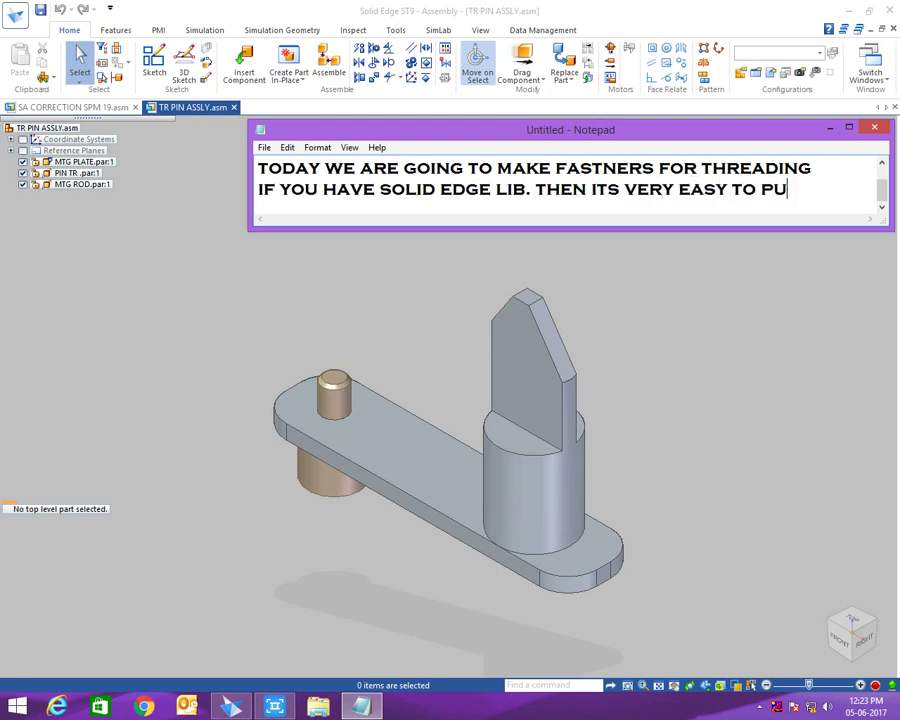
pyautogui.write('TO PU')
pyautogui.press('Return')
pyautogui.write('BOLTS IN ASSEMBLY IT WILL GIVE YOU ANY INTERFERNCE')
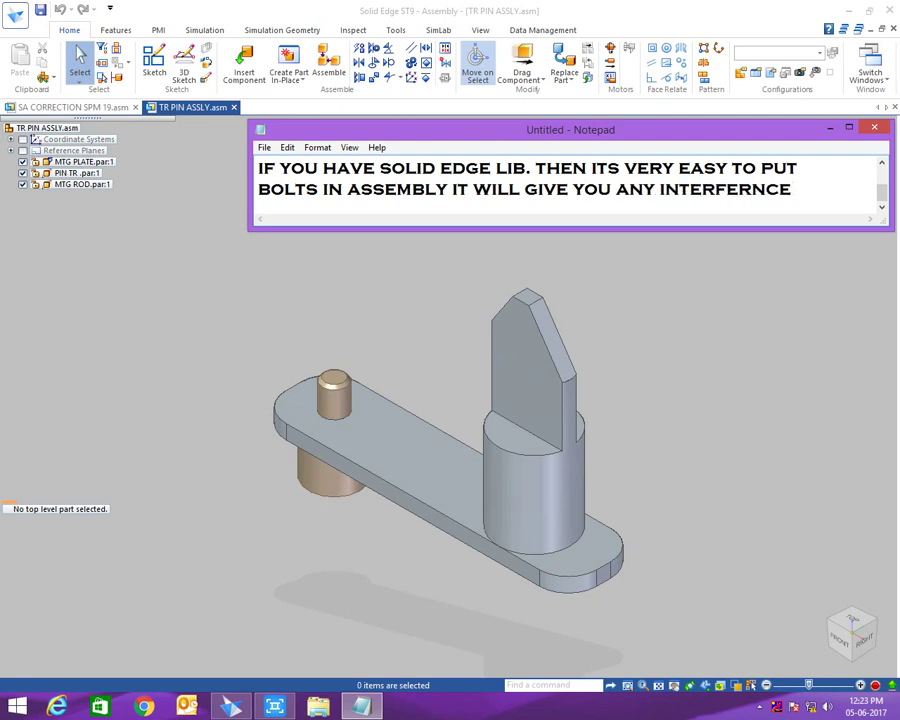
# - Insert 'IDEA OF' before 'ANY', and stretch the Notepad window so all the text shows
pyautogui.write('IDEA OF')
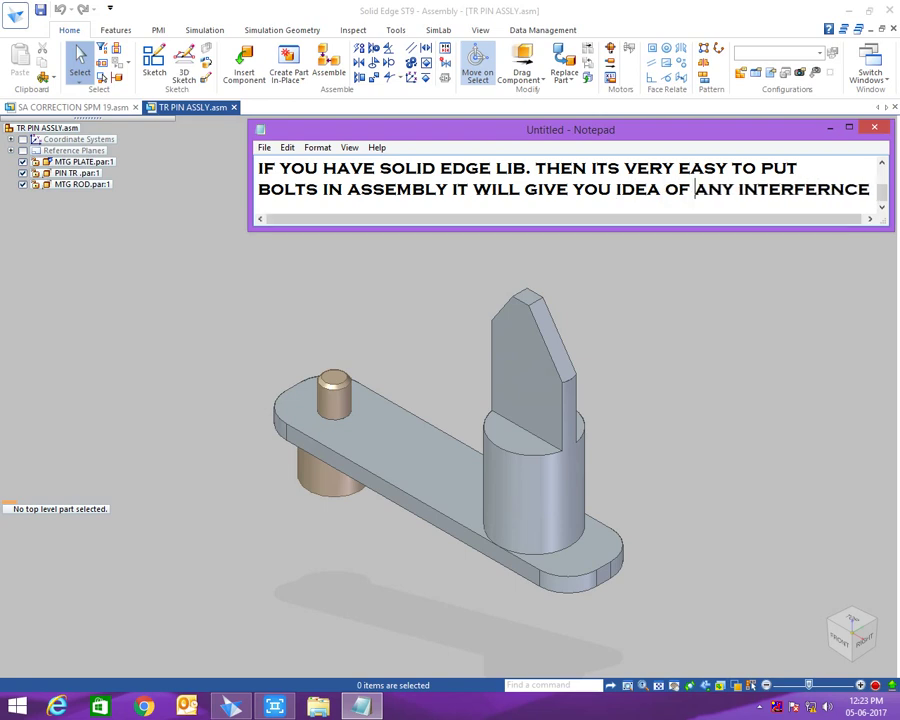
pyautogui.press('End')
pyautogui.press('Return')
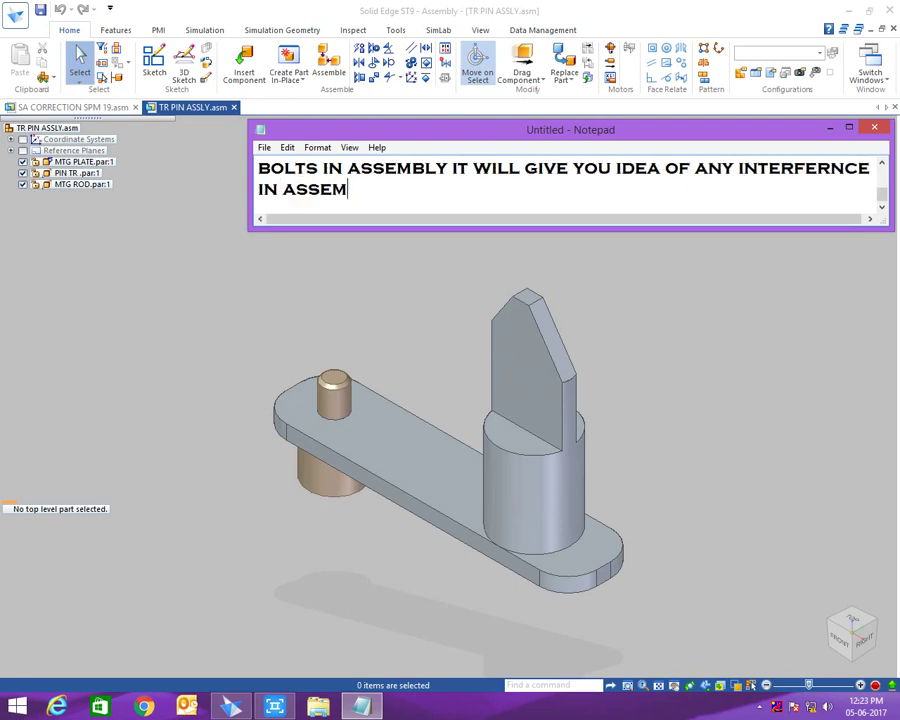
pyautogui.moveTo(450, 229); pyautogui.dragTo(440, 303)
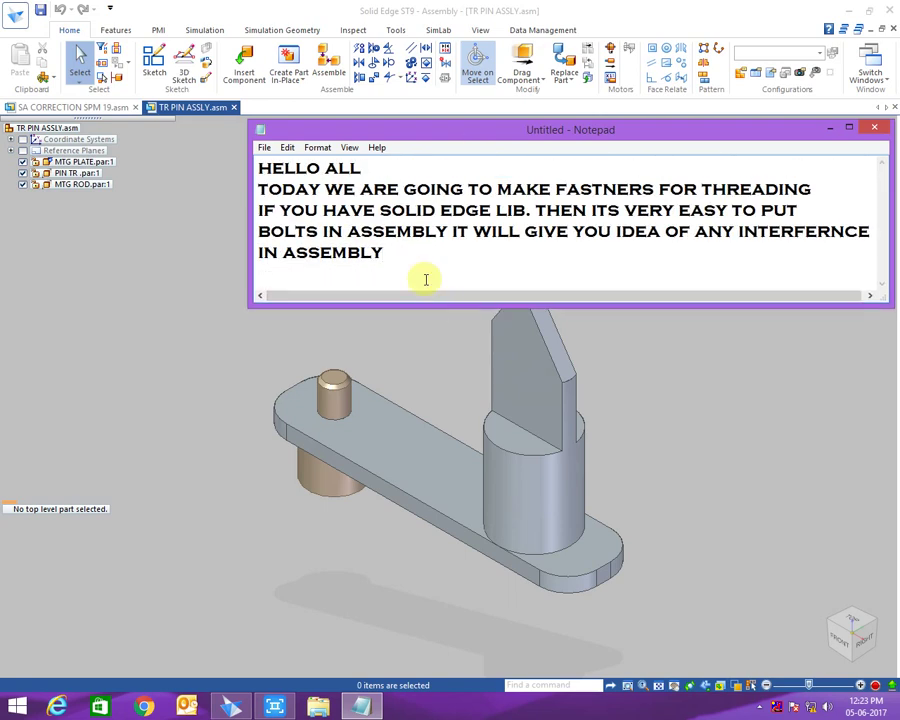
pyautogui.click(598, 405)
# - Switch to the SA CORRECTION SPM 19 assembly and show all its components
pyautogui.scroll(-2, 566, 470)
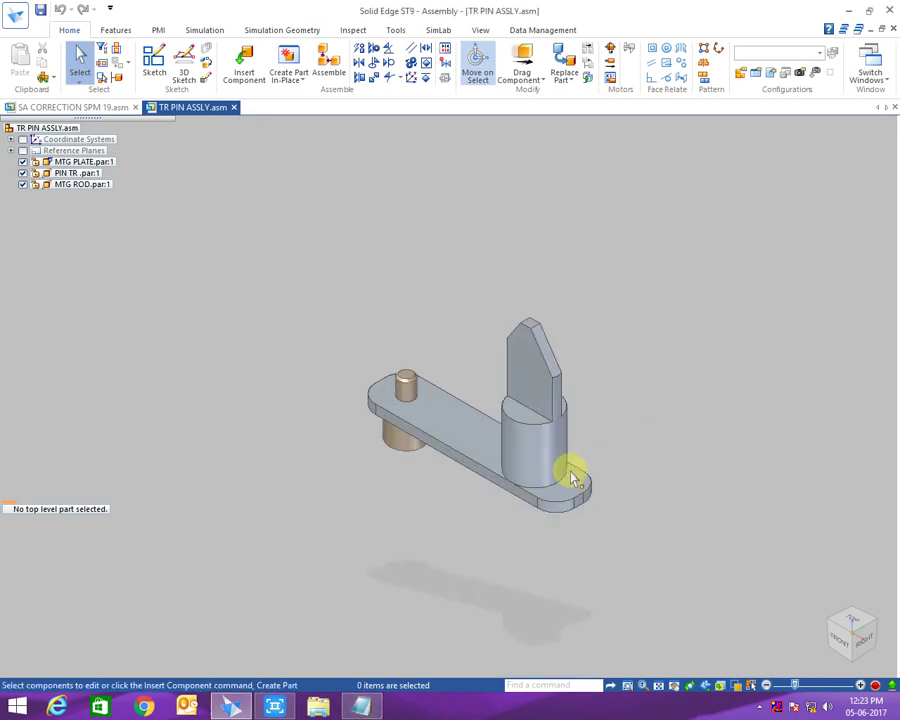
pyautogui.moveTo(566, 470); pyautogui.dragTo(546, 254, button='middle')
pyautogui.scroll(5, 497, 308)
pyautogui.click(85, 107)
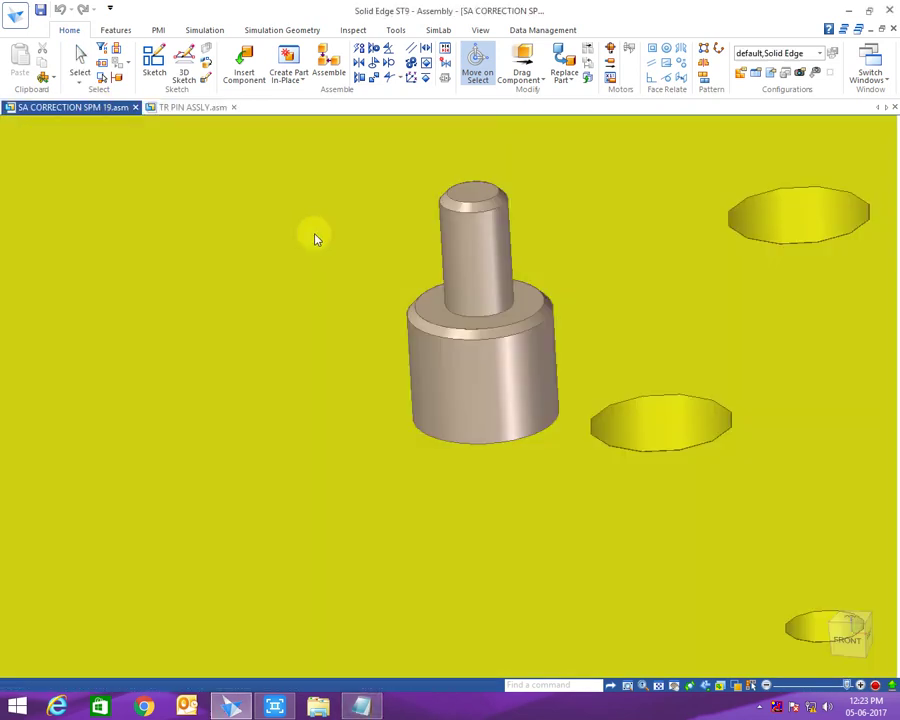
pyautogui.scroll(-3, 330, 260)
pyautogui.scroll(-2, 345, 281)
pyautogui.rightClick(724, 278)
pyautogui.click(714, 428)
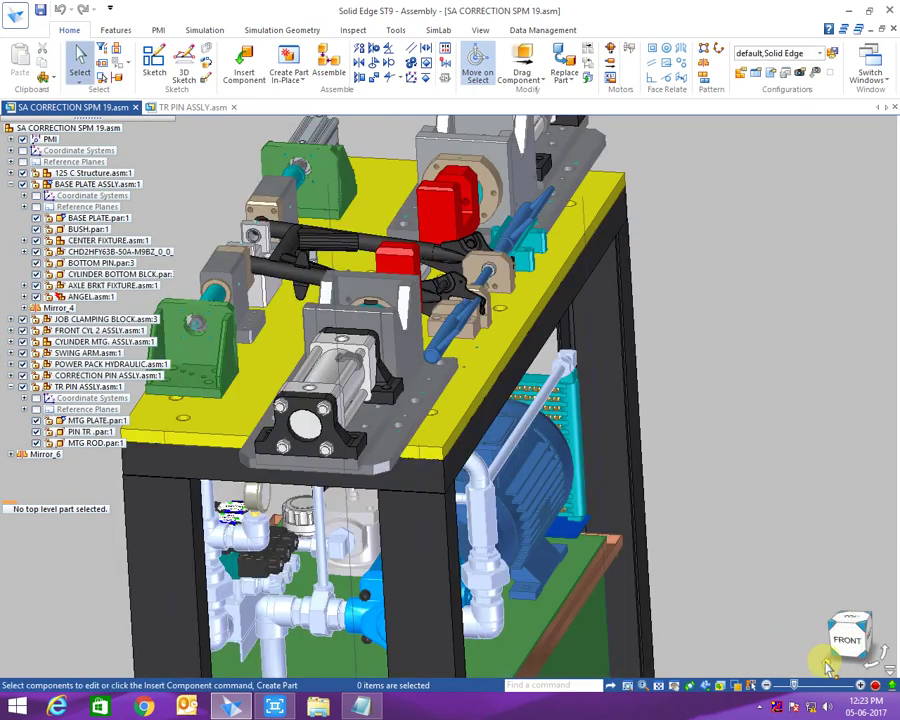
# - Keep only the TR pin assembly and base plate visible, hiding every other component
pyautogui.scroll(-3, 746, 368)
pyautogui.click(10, 184)
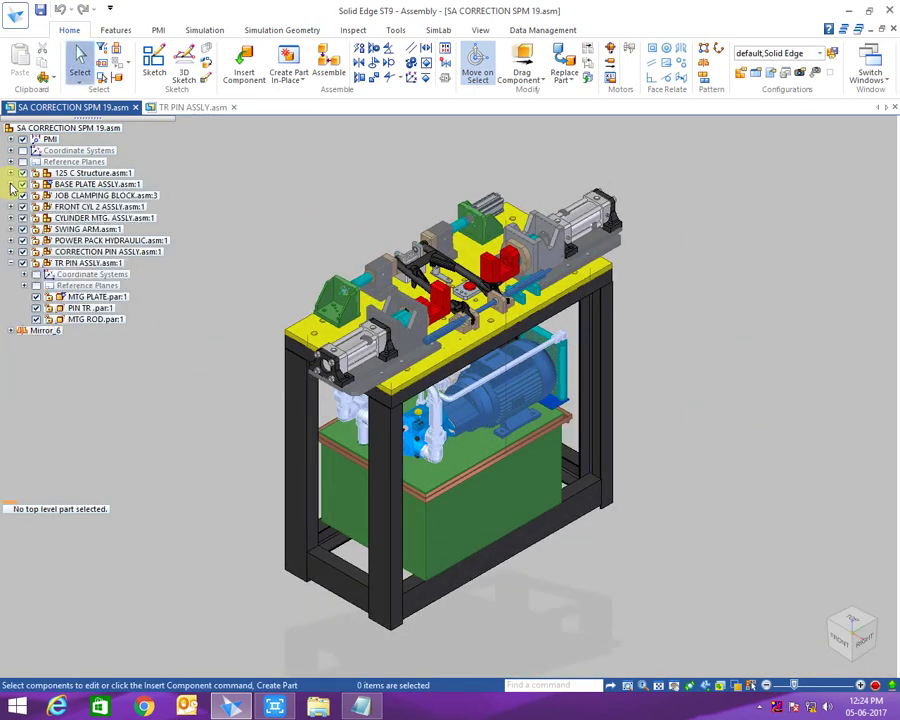
pyautogui.click(10, 263)
pyautogui.scroll(2, 503, 296)
pyautogui.scroll(3, 503, 296)
pyautogui.scroll(2, 412, 291)
pyautogui.scroll(-2, 446, 245)
pyautogui.click(390, 278)
pyautogui.keyDown('ctrl'); pyautogui.click(527, 292); pyautogui.keyUp('ctrl')
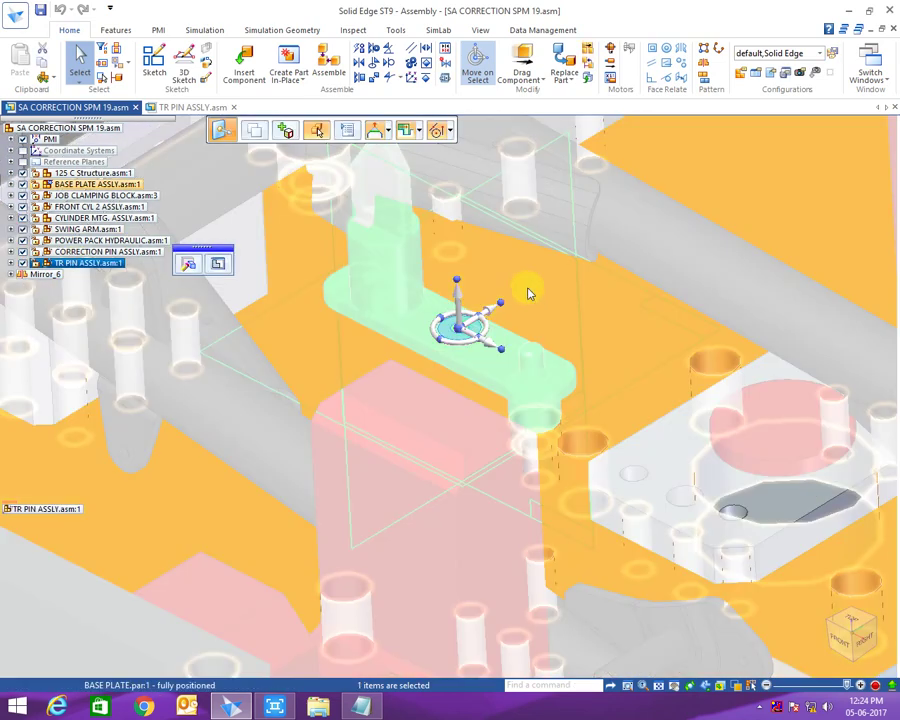
pyautogui.rightClick(321, 198)
pyautogui.click(389, 259)
# - Turn the model to the Front view
pyautogui.moveTo(389, 259); pyautogui.dragTo(241, 441, button='middle')
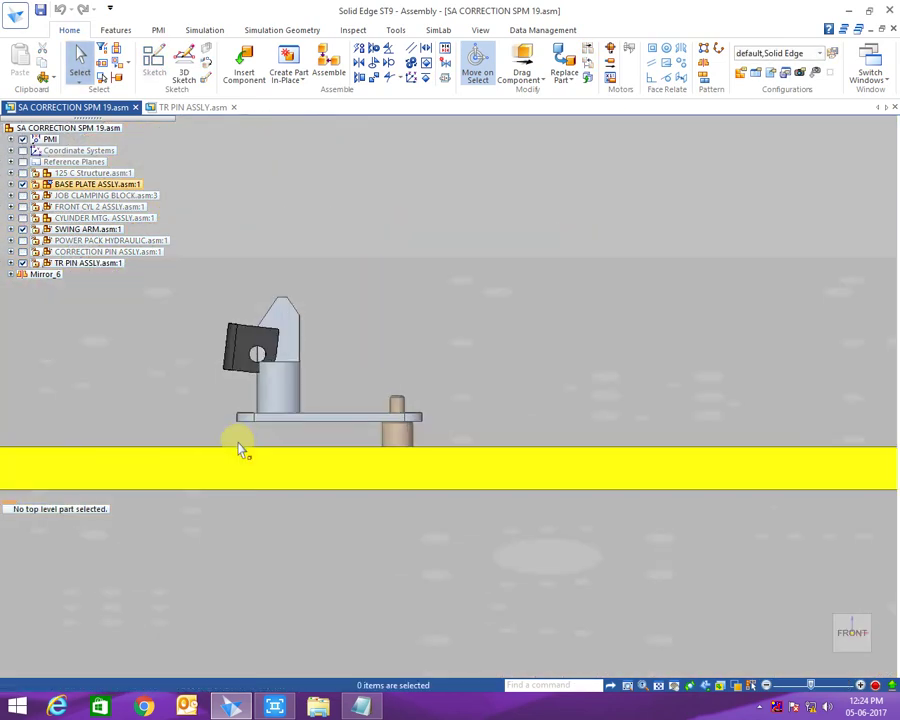
pyautogui.scroll(2, 396, 338)
pyautogui.scroll(-2, 383, 338)
pyautogui.moveTo(385, 338); pyautogui.dragTo(888, 662, button='middle')
pyautogui.click(852, 632)
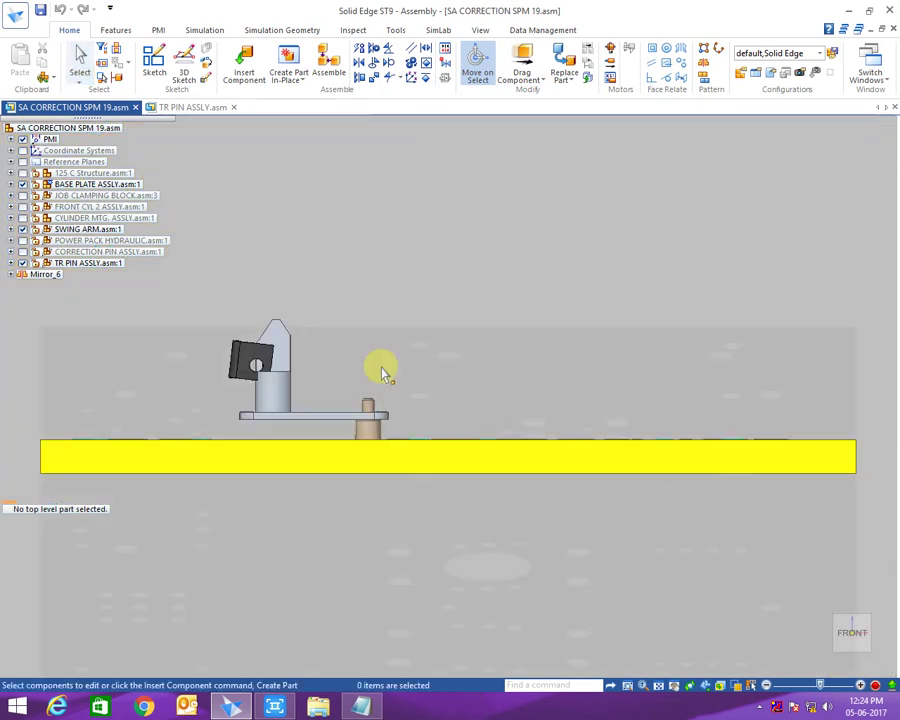
pyautogui.scroll(2, 345, 395)
# - Start a PMI Smart Dimension between two edges of the pin plate
pyautogui.click(158, 32)
pyautogui.click(198, 65)
pyautogui.click(390, 386)
pyautogui.click(400, 436)
pyautogui.scroll(2, 246, 398)
# - Cancel the dimension and add a Notepad line saying the 15 mm distance fits one M8 bolt
pyautogui.press('Escape')
pyautogui.scroll(-3, 270, 398)
pyautogui.click(361, 707)
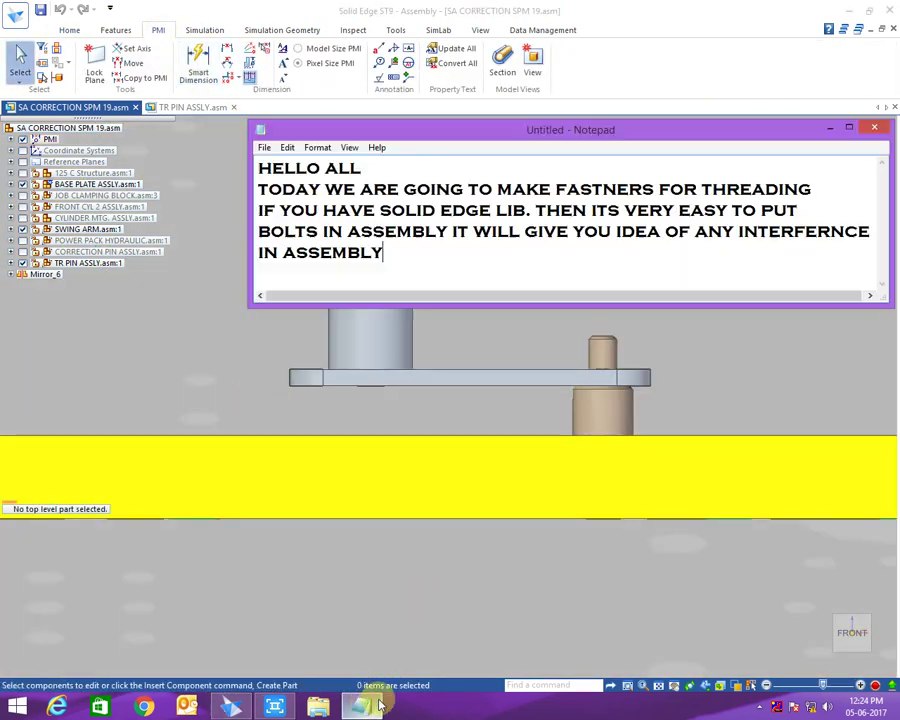
pyautogui.press('Return')
pyautogui.write('I HAVE 15 MM DIST. BETWEEN THIS ONE BOLT OF M8 WILL COME')
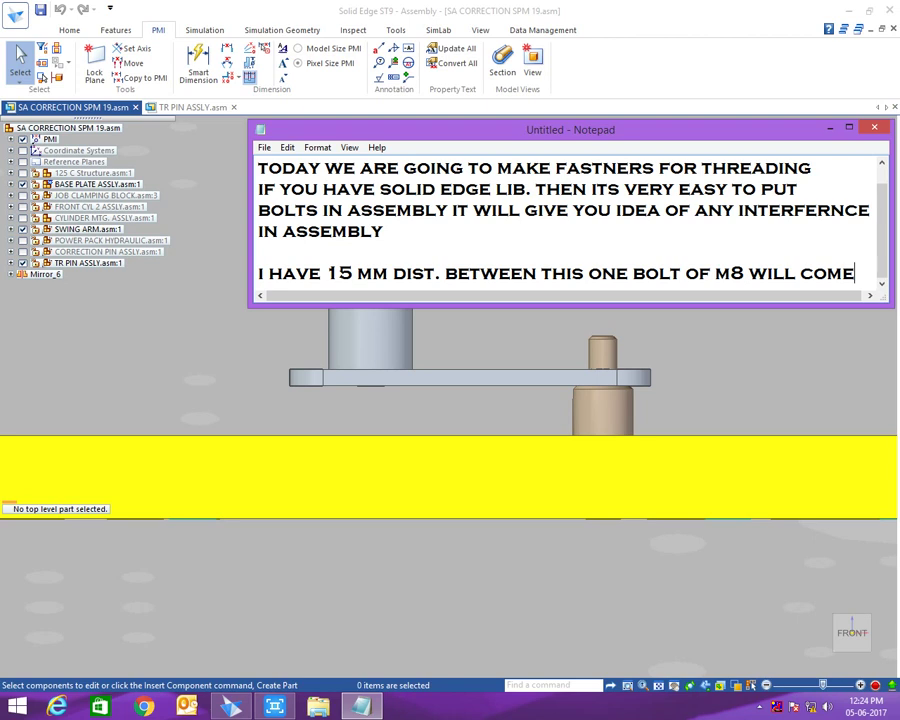
pyautogui.click(361, 707)
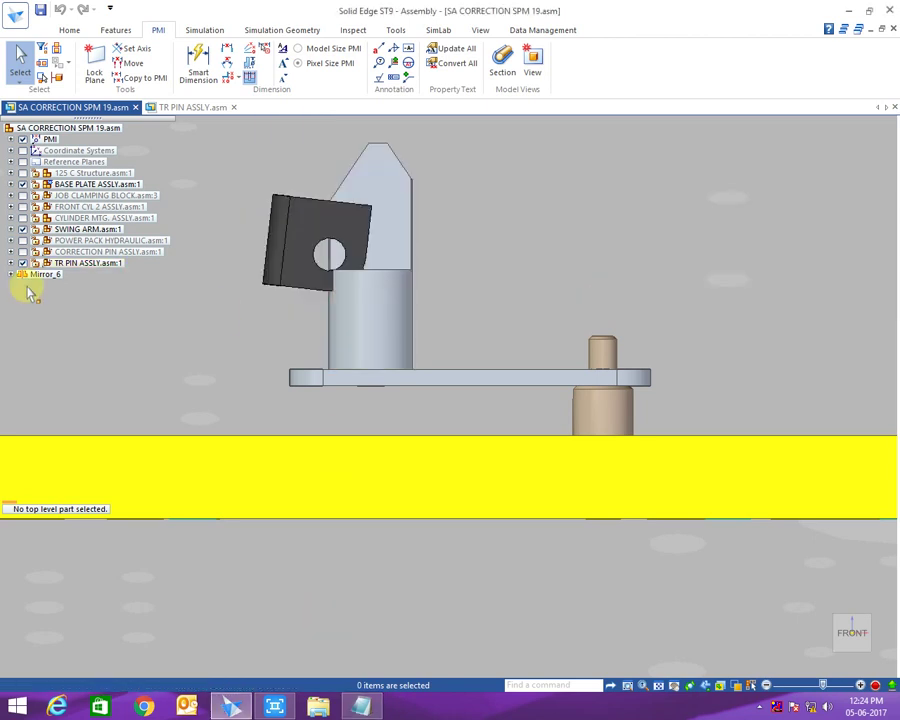
# - Open the TR PIN ASSLY subassembly in its own window
pyautogui.click(104, 264)
pyautogui.rightClick(104, 266)
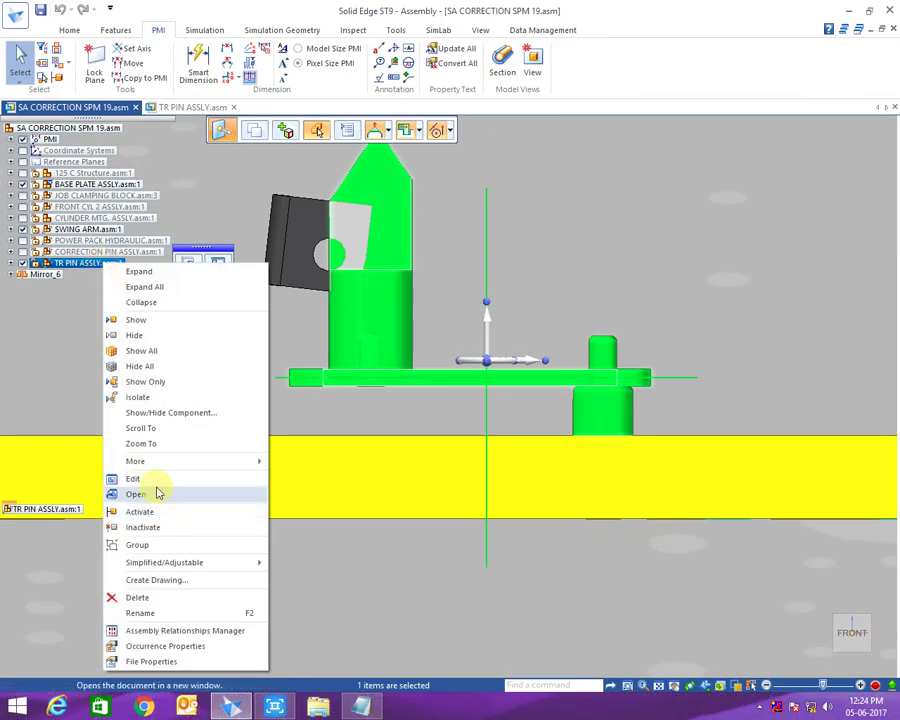
pyautogui.click(156, 488)
# - Edit PIN TR in place, inspect Hole 1's thread and depth, then return to the assembly
pyautogui.moveTo(455, 281); pyautogui.dragTo(498, 261, button='middle')
pyautogui.scroll(5, 448, 274)
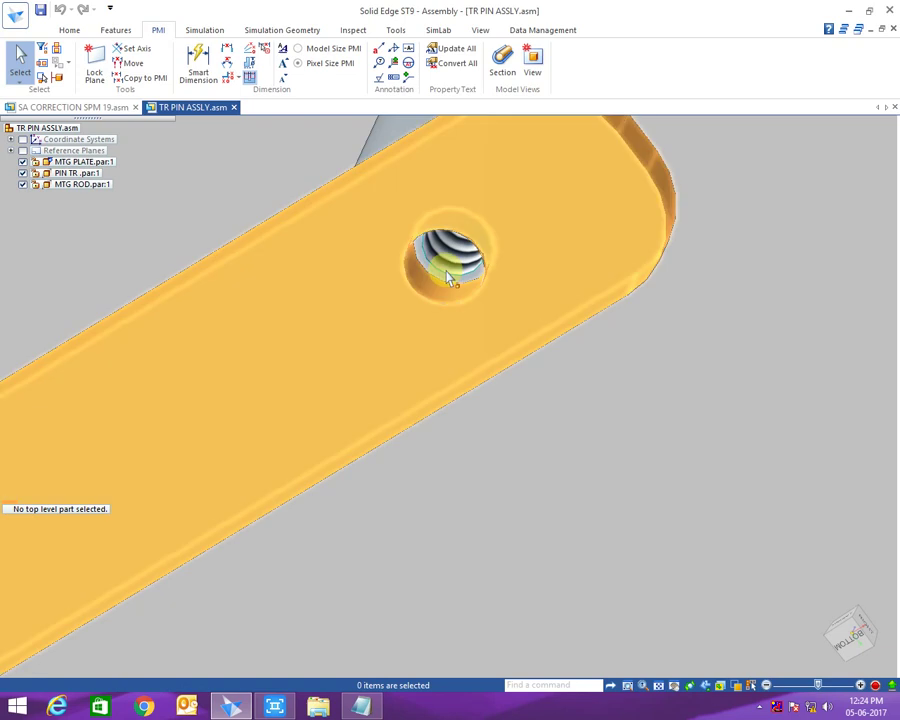
pyautogui.click(446, 280)
pyautogui.scroll(-2, 446, 285)
pyautogui.doubleClick(445, 255)
pyautogui.click(464, 254)
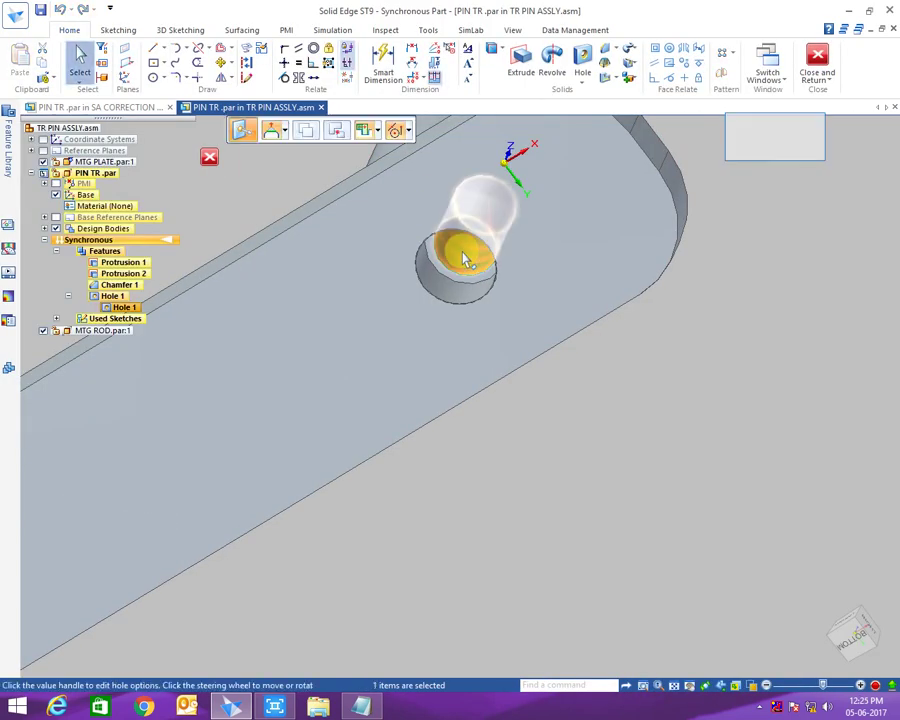
pyautogui.click(426, 276)
pyautogui.click(628, 428)
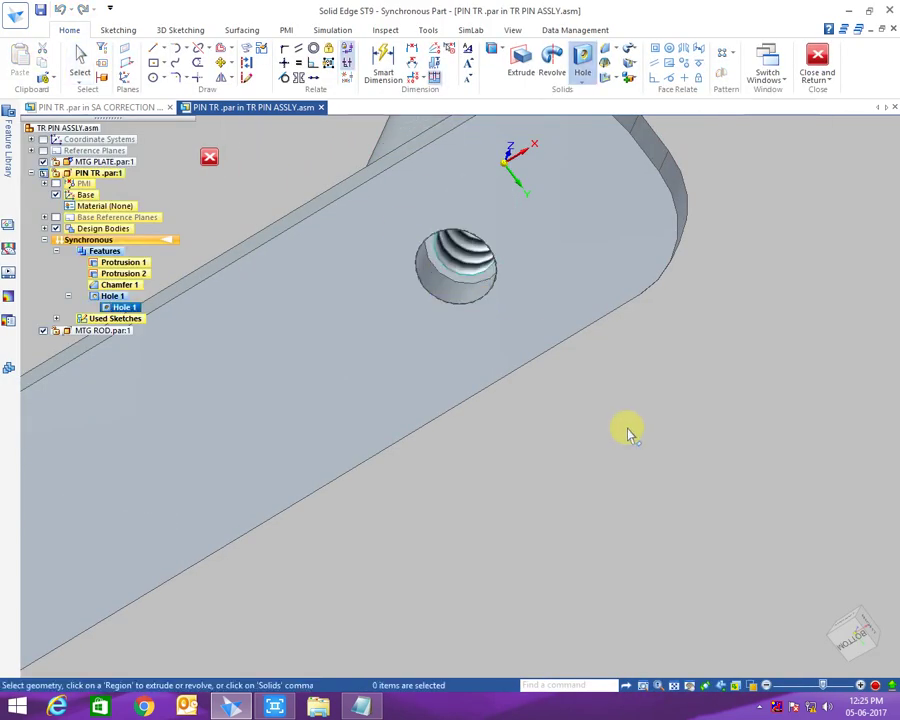
pyautogui.click(209, 157)
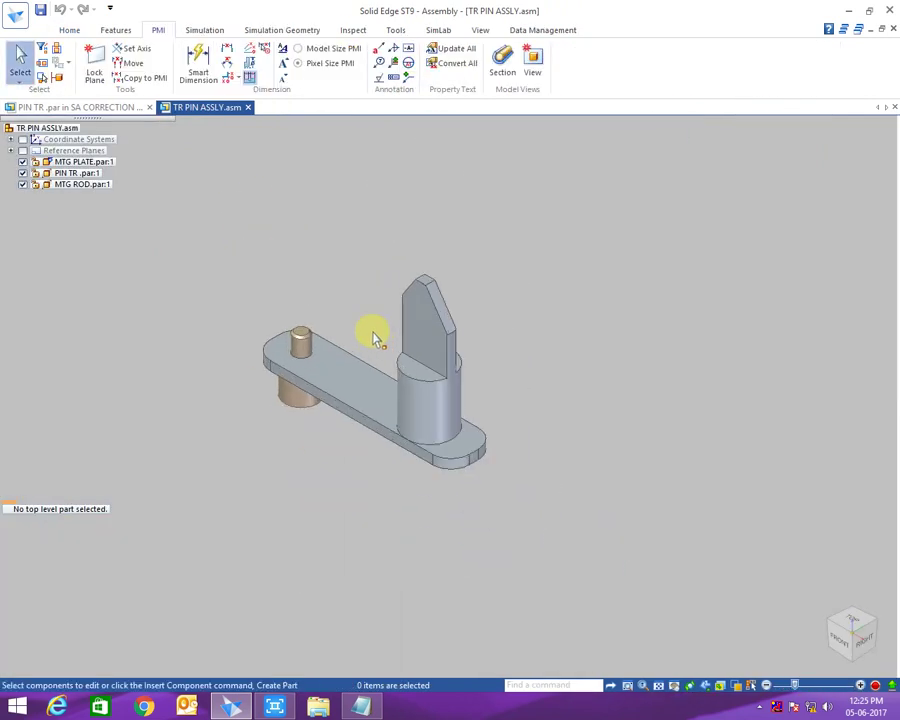
pyautogui.click(69, 30)
# - Add the Notepad line 'IN ASSEMLY GO TO FASTNR. SYS.'
pyautogui.click(288, 80)
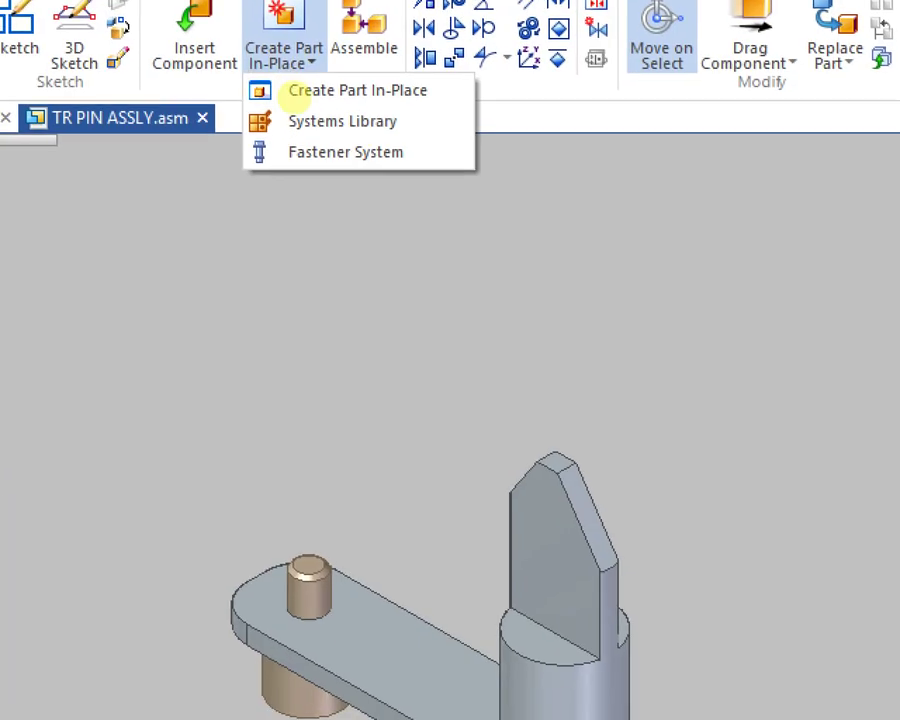
pyautogui.click(300, 118)
pyautogui.hotkey('alt', 'Tab')
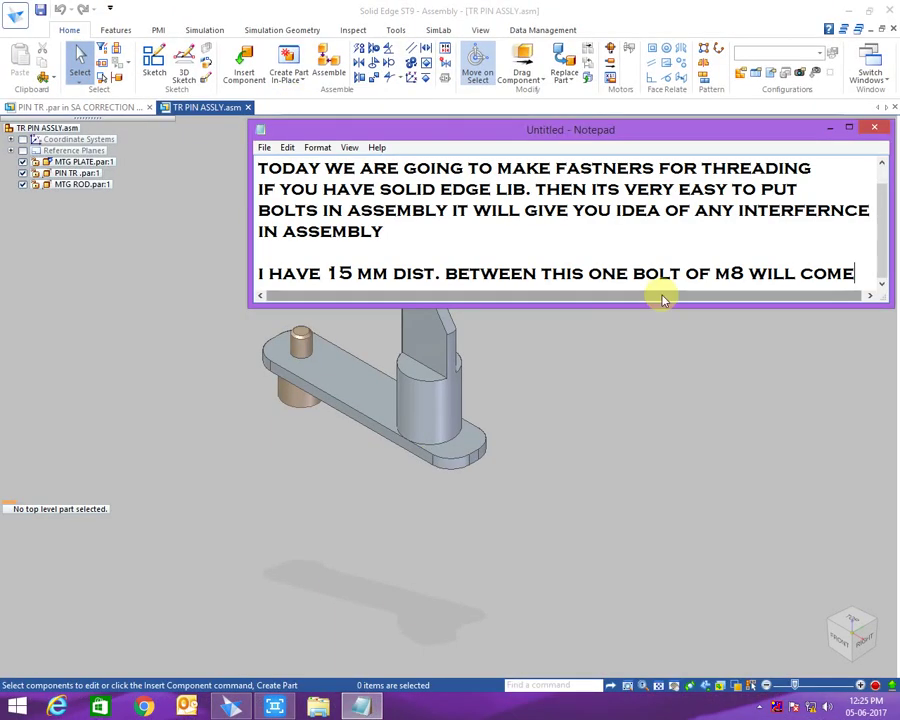
pyautogui.press('Return')
pyautogui.press('Return')
pyautogui.write('IN ASSEM')
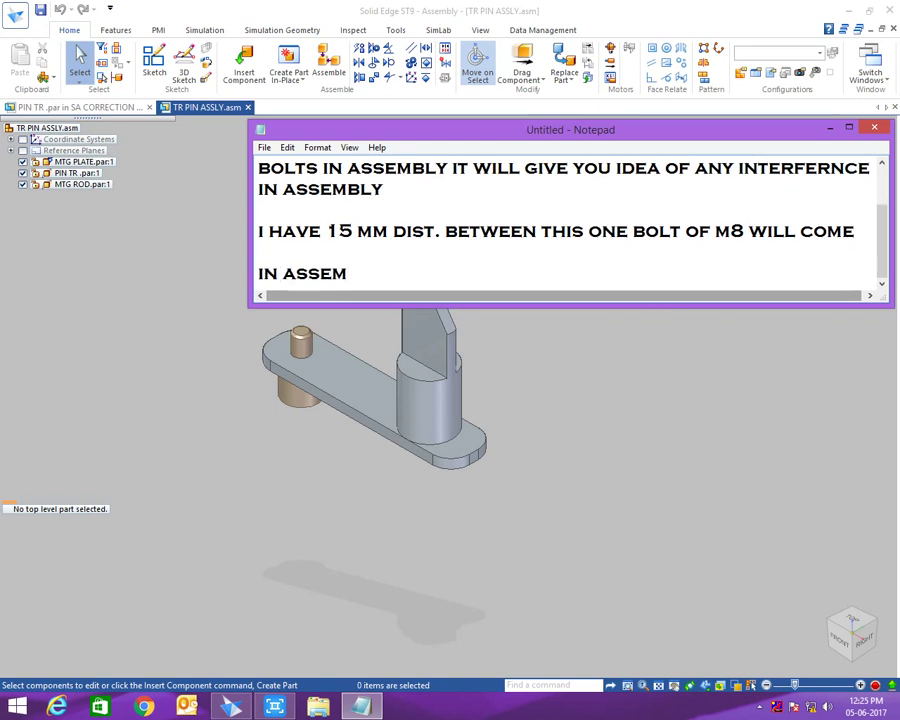
pyautogui.write('LY GO TO FAS')
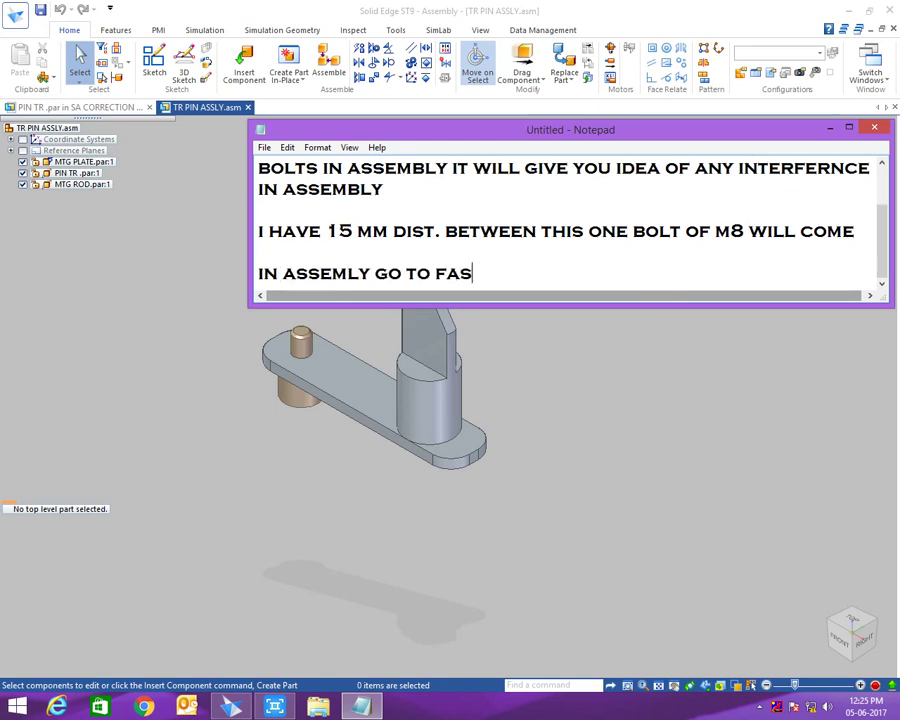
pyautogui.write('NR. ')
pyautogui.write('.')
# - Start Fastener System from the Create Part In-Place dropdown in the assembly
pyautogui.click(237, 195)
pyautogui.click(289, 78)
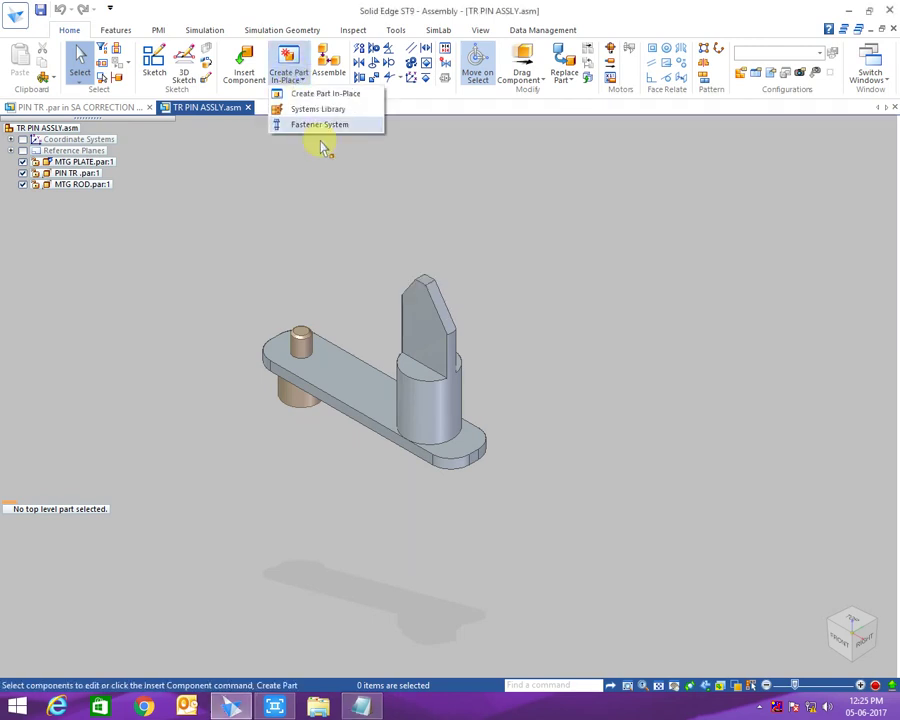
pyautogui.click(305, 128)
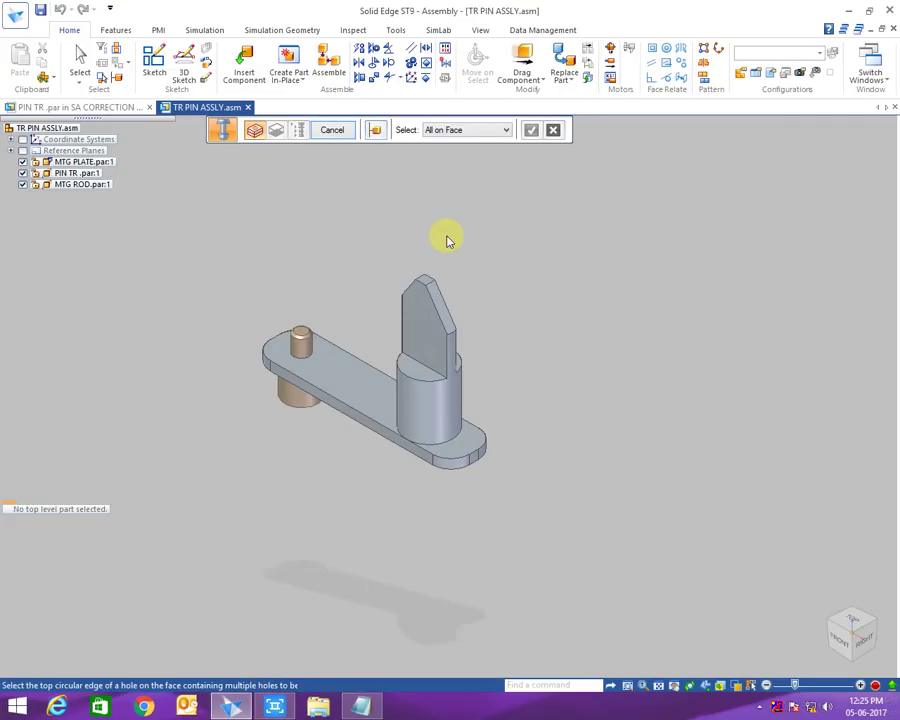
# - Pick the plate hole's top edge, accept it, then pick the PIN TR part and its hole
pyautogui.moveTo(446, 239); pyautogui.dragTo(446, 293, button='middle')
pyautogui.scroll(5, 427, 305)
pyautogui.click(427, 305)
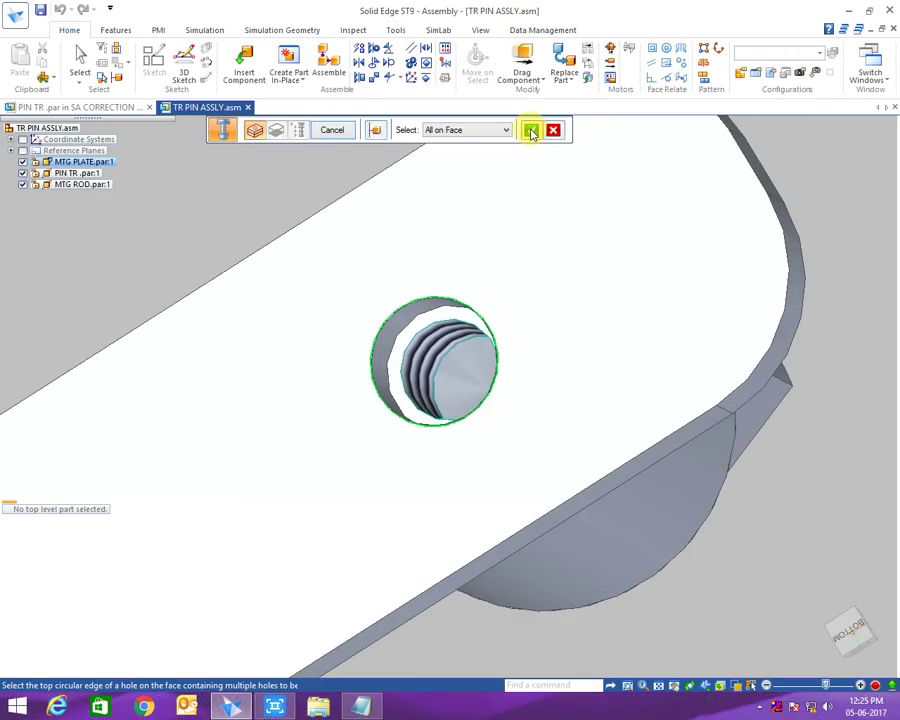
pyautogui.click(531, 131)
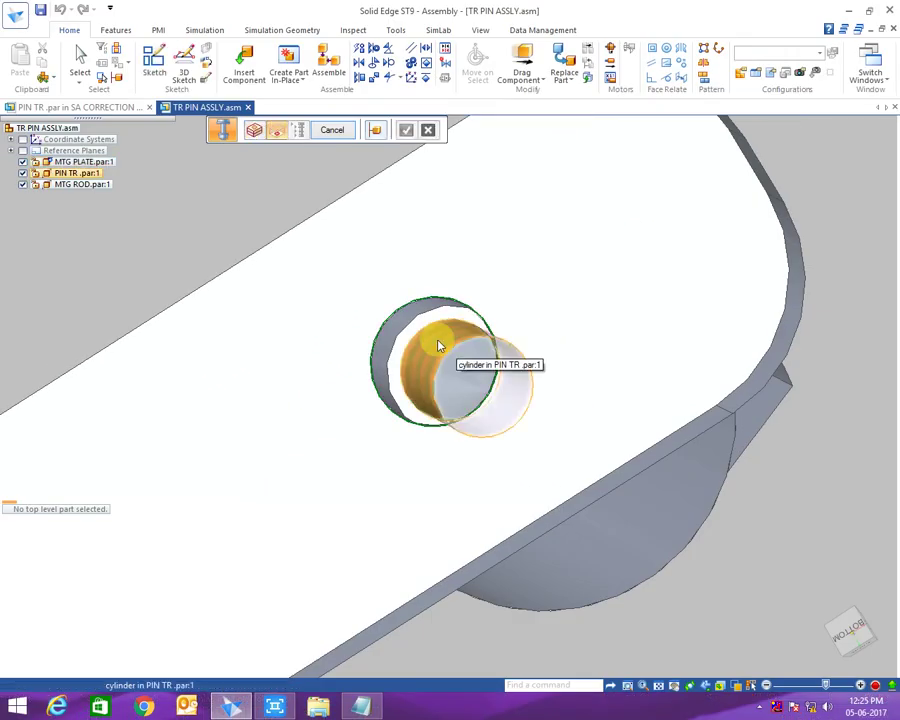
pyautogui.click(437, 345)
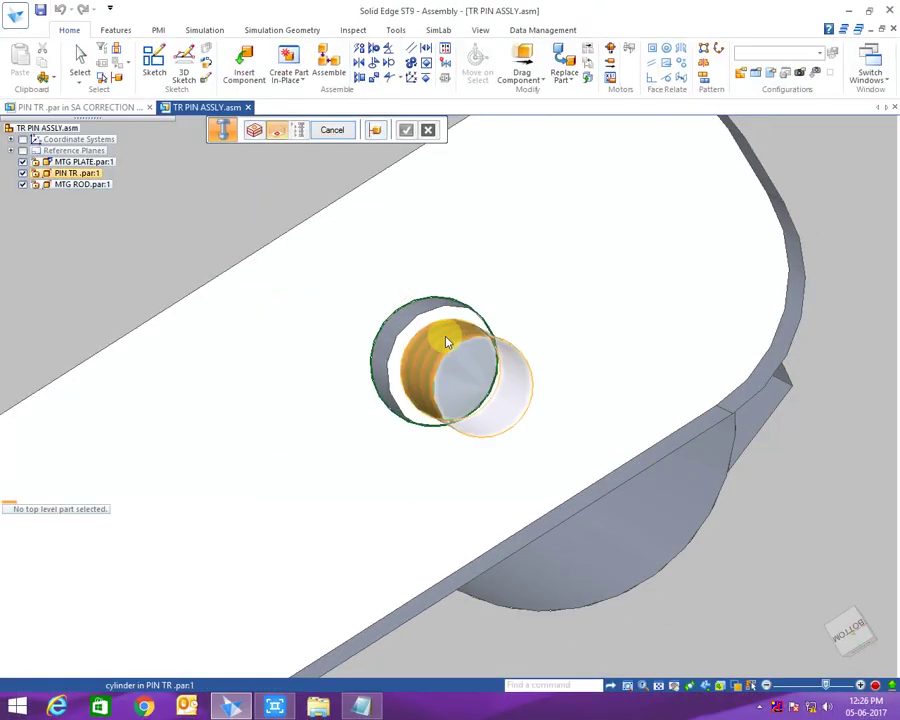
pyautogui.click(446, 342)
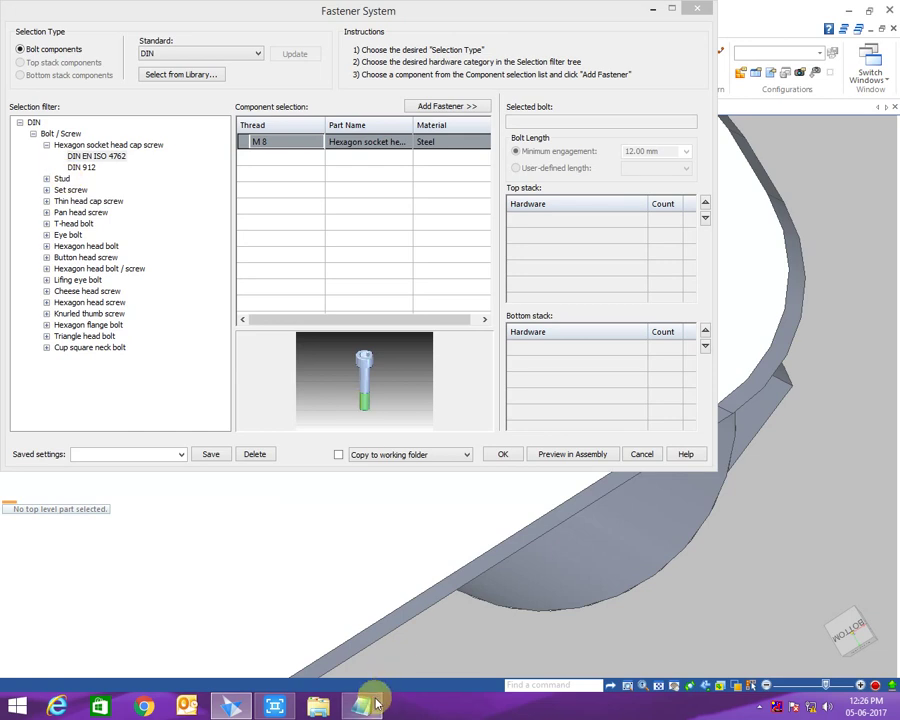
# - Note the fastener window, bolt-type choice, and 'MY SELECTION IS DIN EN 4762 HEX SOCKET BOLT'
pyautogui.click(365, 705)
pyautogui.press('Return')
pyautogui.press('Return')
pyautogui.write('INDO')
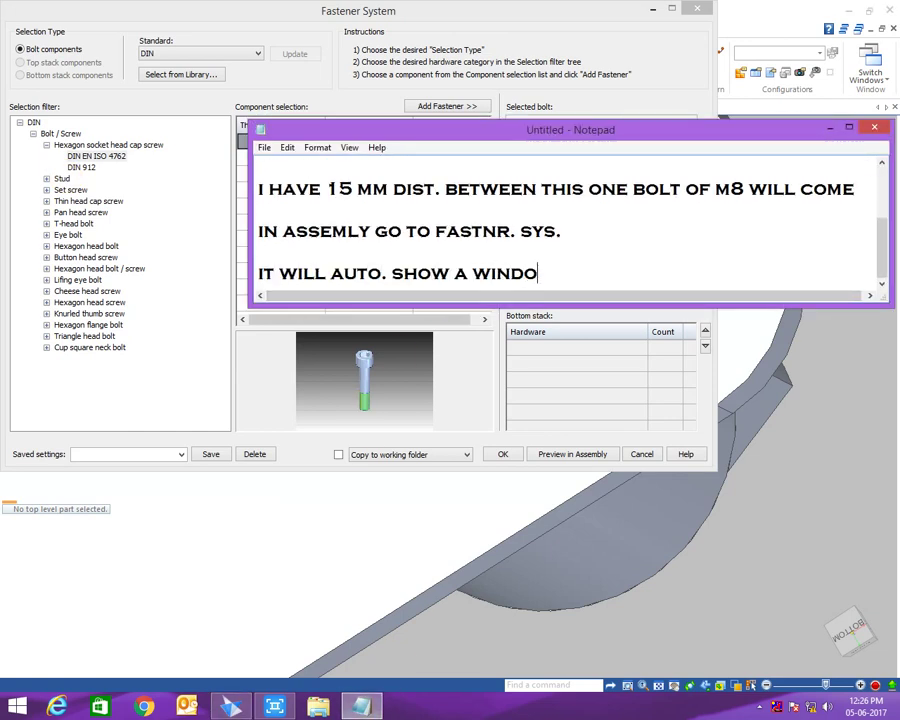
pyautogui.write('WS')
pyautogui.press('Return')
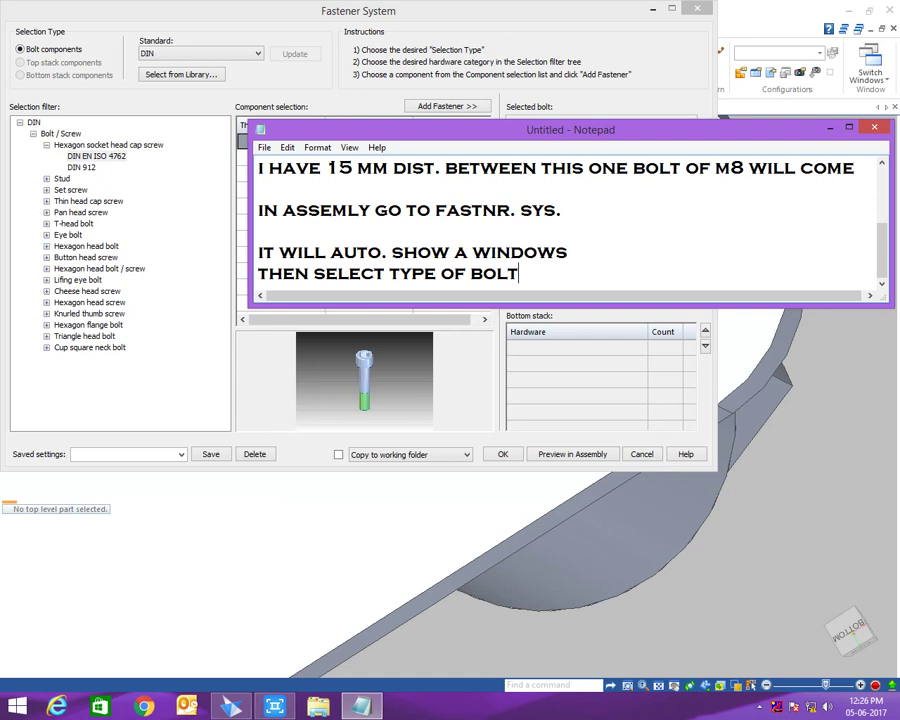
pyautogui.press('Return')
pyautogui.press('Return')
pyautogui.write('U')
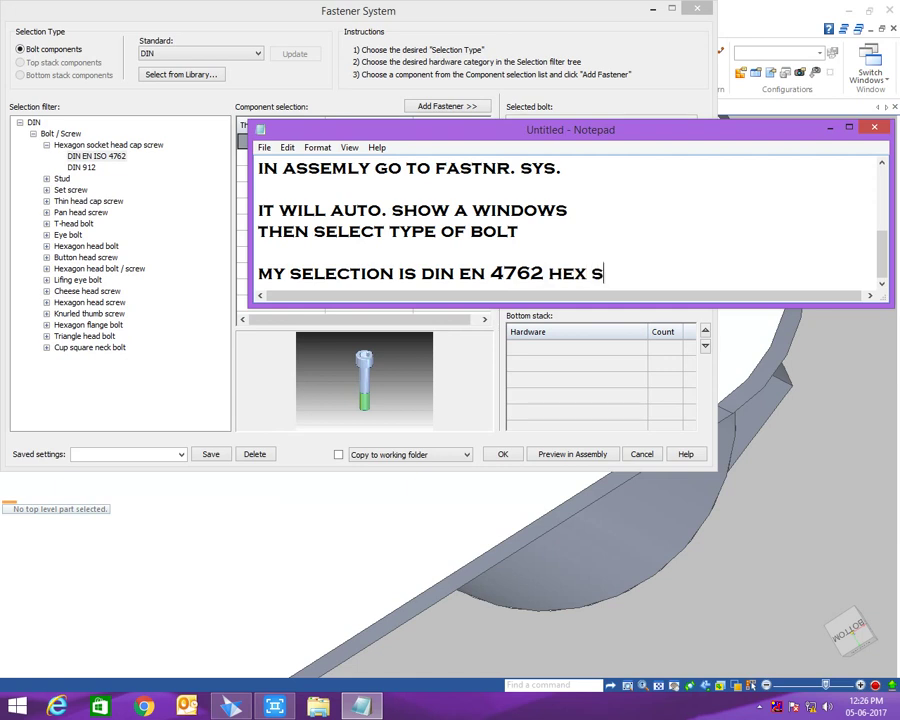
pyautogui.doubleClick(612, 274)
pyautogui.write('SOCKET BOLT')
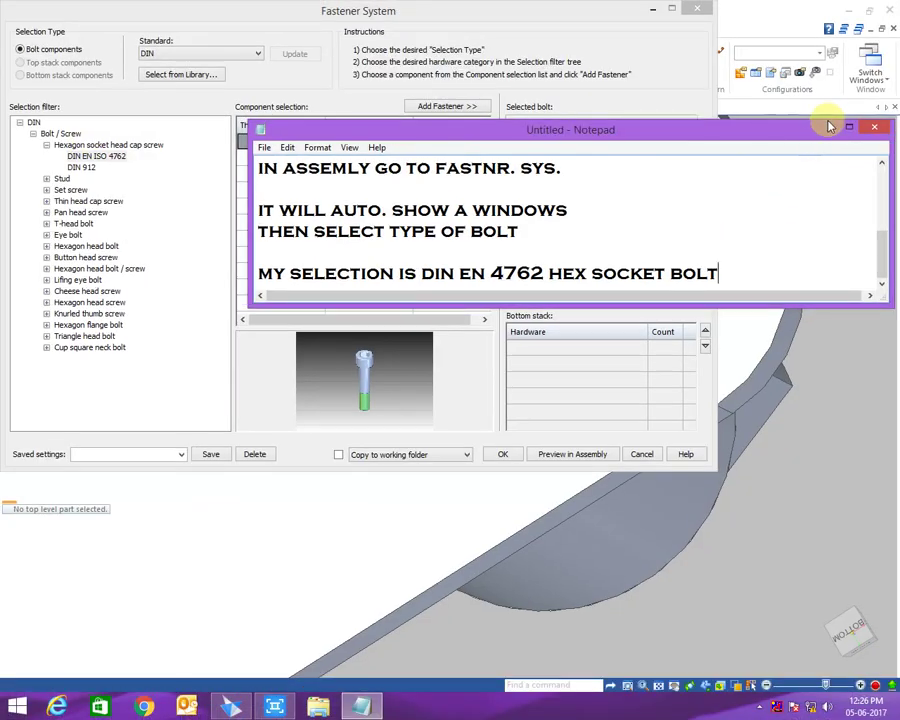
pyautogui.click(829, 126)
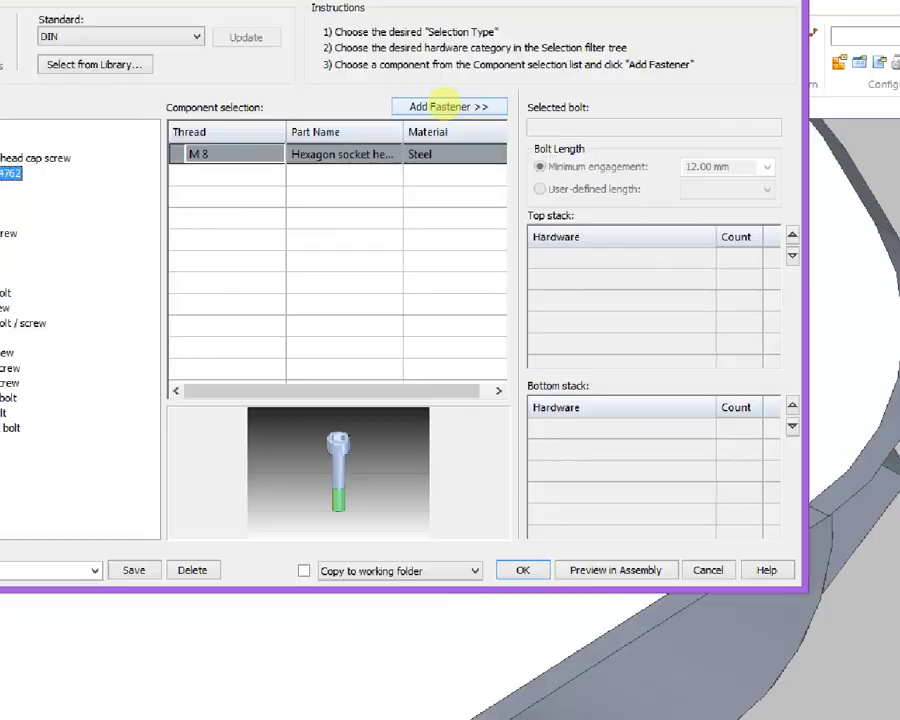
# - Add the M8 socket head cap screw and confirm, dismissing the no-bolt-available warning
pyautogui.click(447, 106)
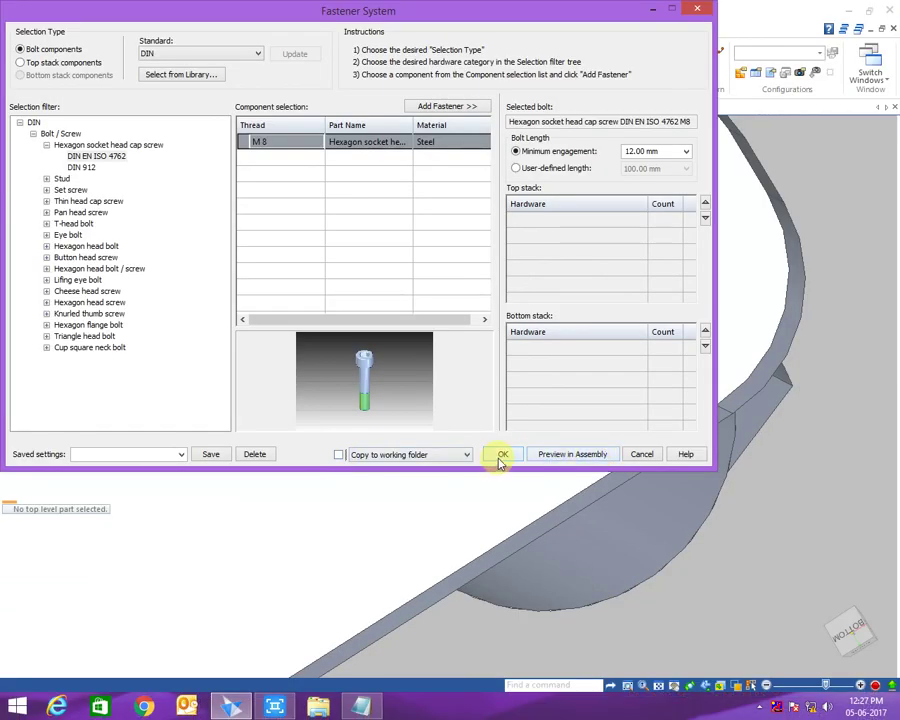
pyautogui.click(502, 455)
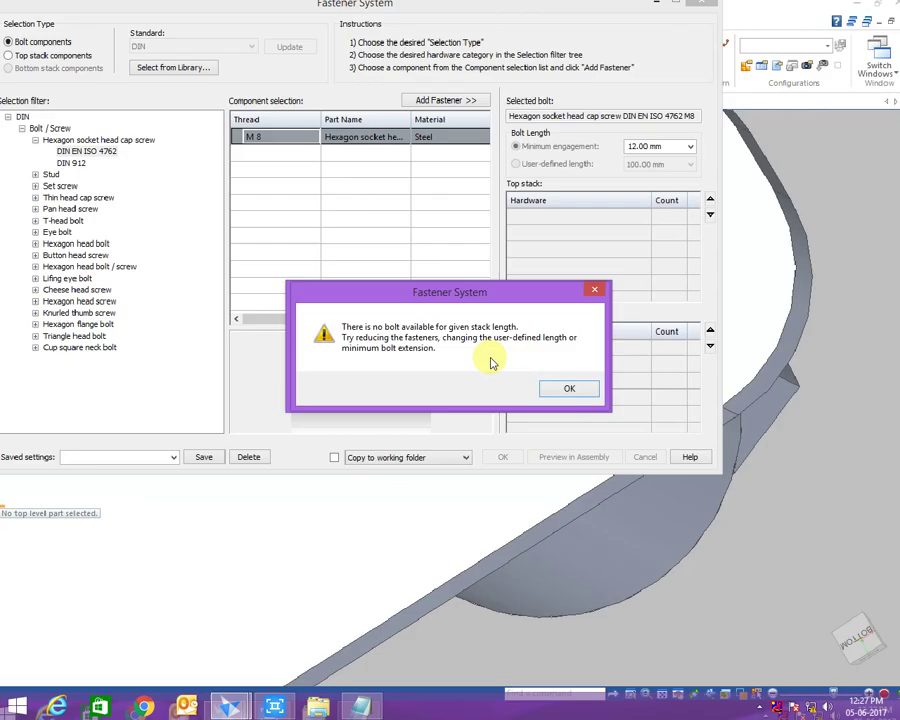
pyautogui.click(569, 388)
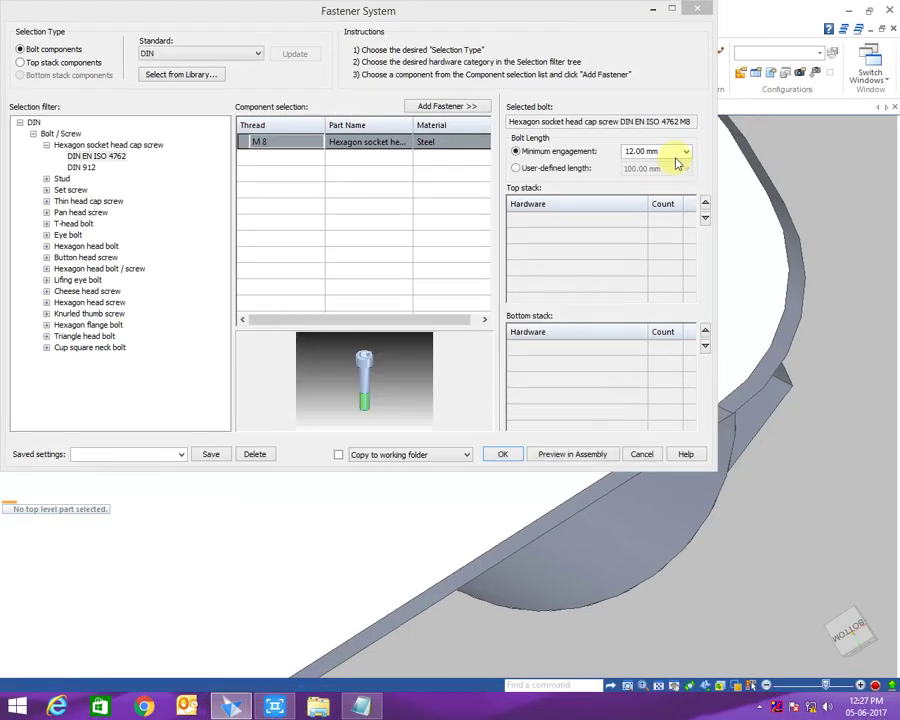
pyautogui.click(689, 146)
pyautogui.click(675, 157)
# - Try a user-defined bolt length of 30 mm, which is also rejected
pyautogui.click(549, 170)
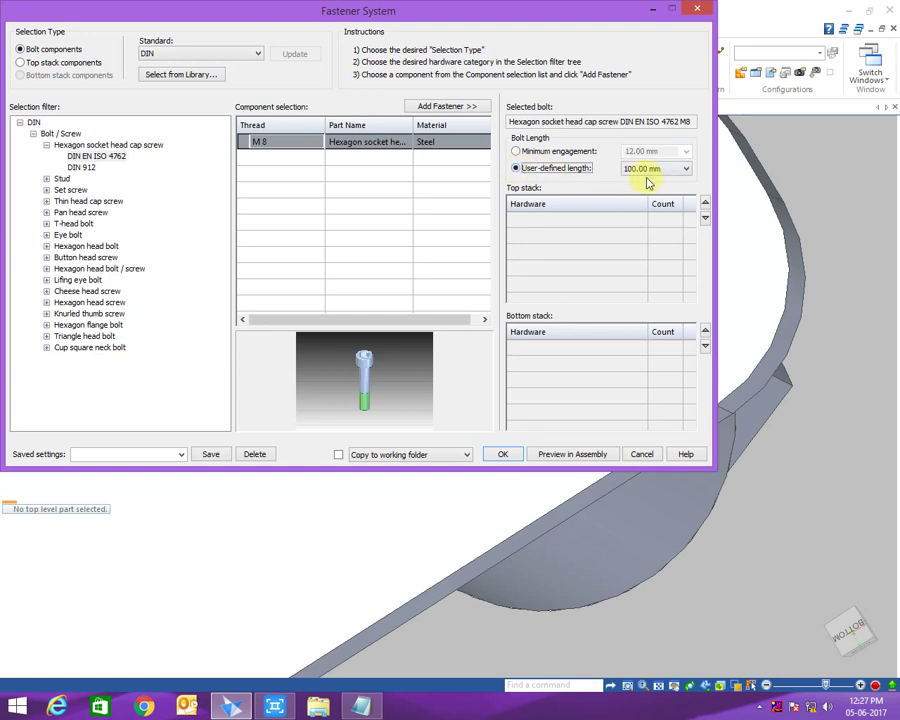
pyautogui.click(645, 168)
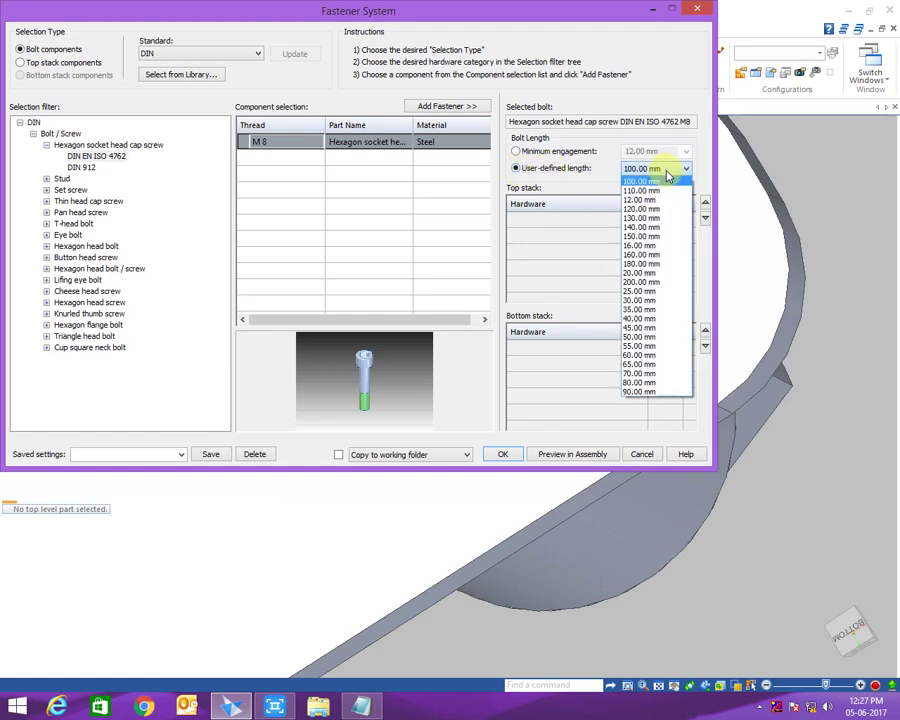
pyautogui.click(645, 300)
pyautogui.click(538, 458)
pyautogui.click(569, 388)
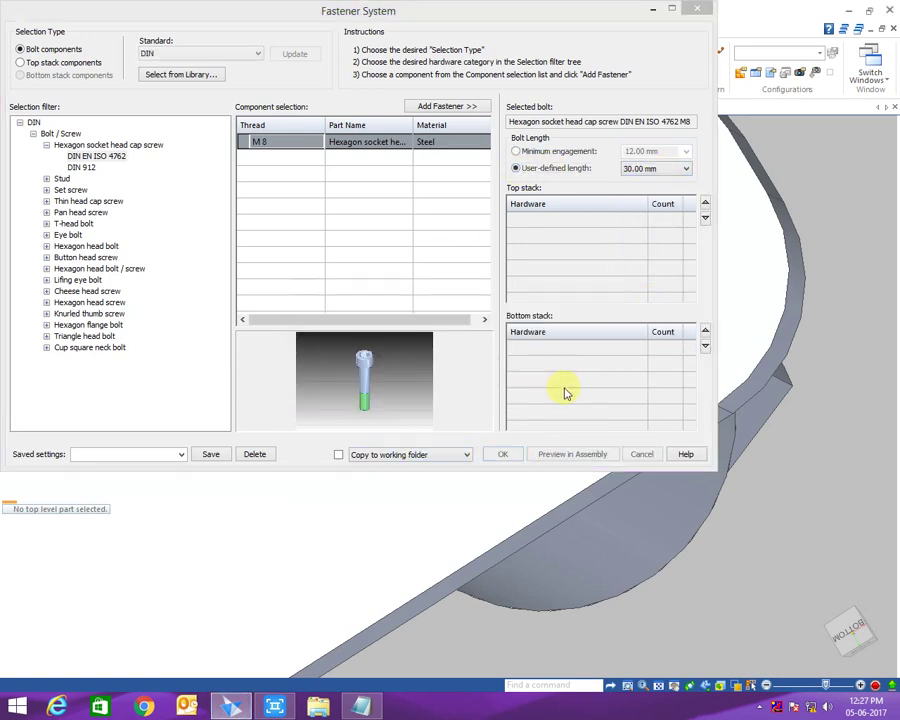
# - Set the minimum engagement length to 35.50 mm and retry, dismissing the warning again
pyautogui.click(566, 153)
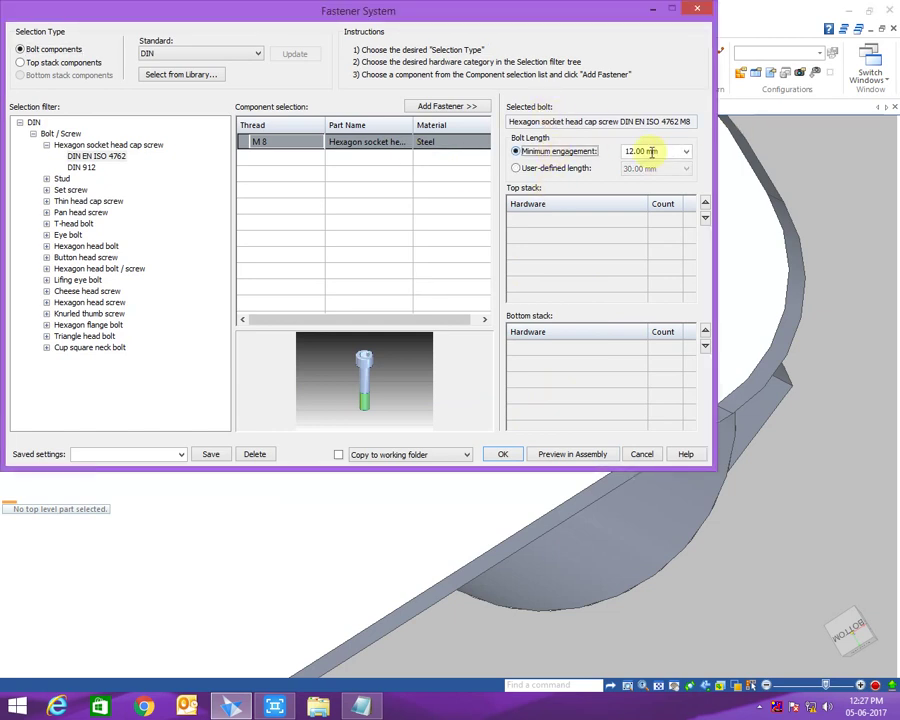
pyautogui.click(686, 152)
pyautogui.click(645, 201)
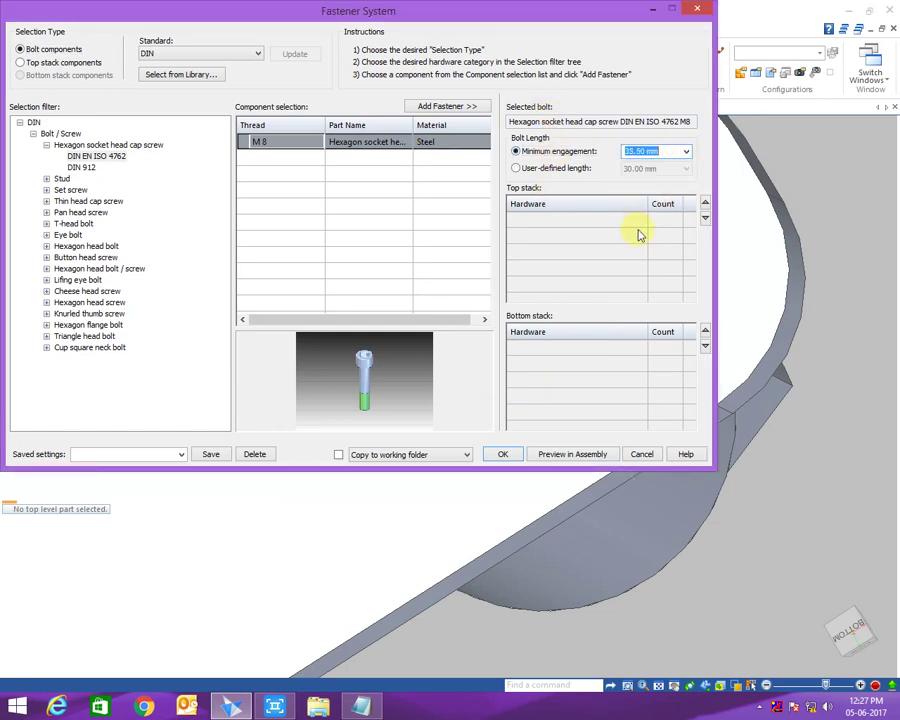
pyautogui.click(503, 454)
pyautogui.click(569, 389)
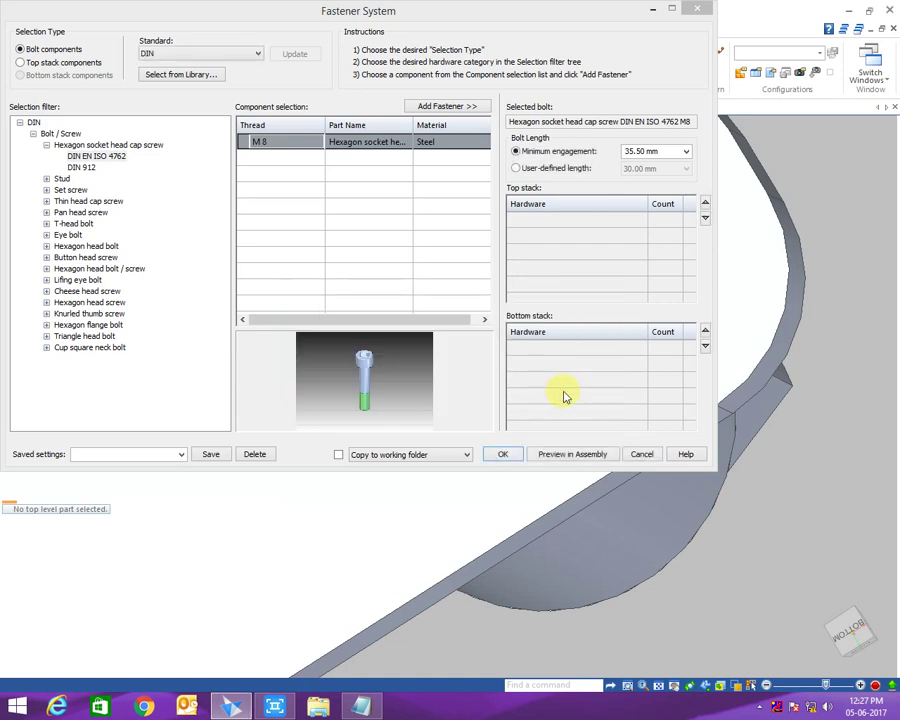
pyautogui.click(361, 707)
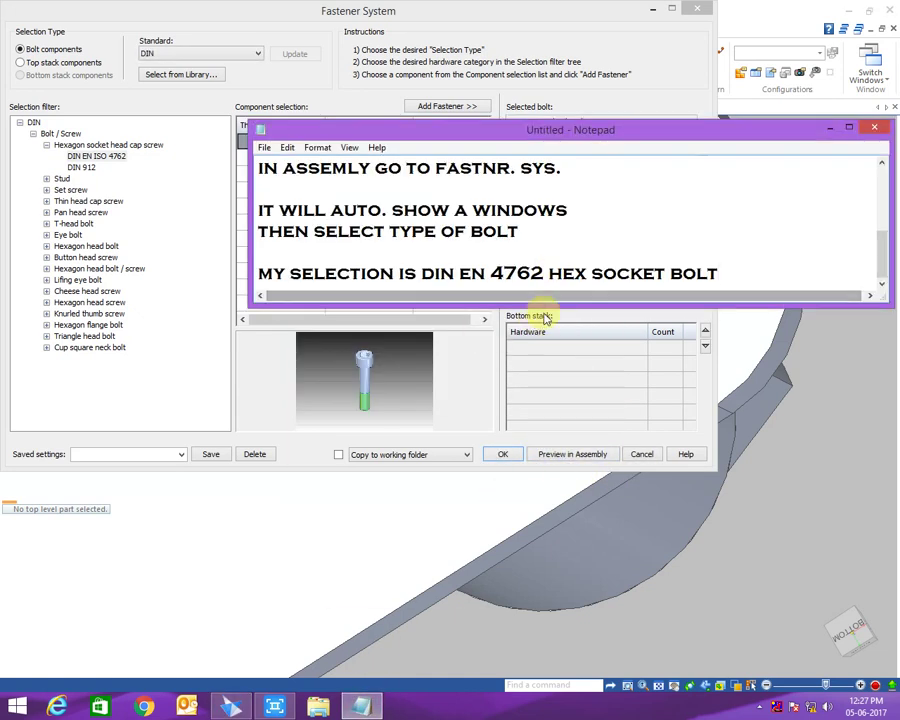
# - Note 'IT SAYING NO BOLT AVL FOR LENGTH' and 'HV TO CHANGE THREADING LENGTH', then edit PIN TR
pyautogui.press('Return')
pyautogui.write('IT SAYING NO BOLT AVL FOR LENGTH')
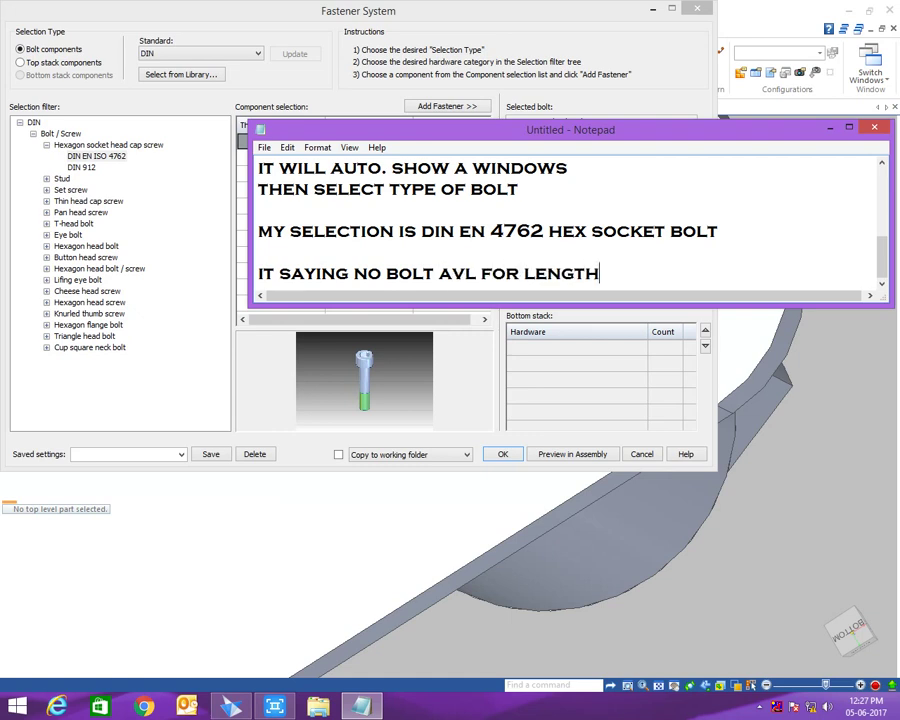
pyautogui.press('Return')
pyautogui.write('HV TO CHANGE')
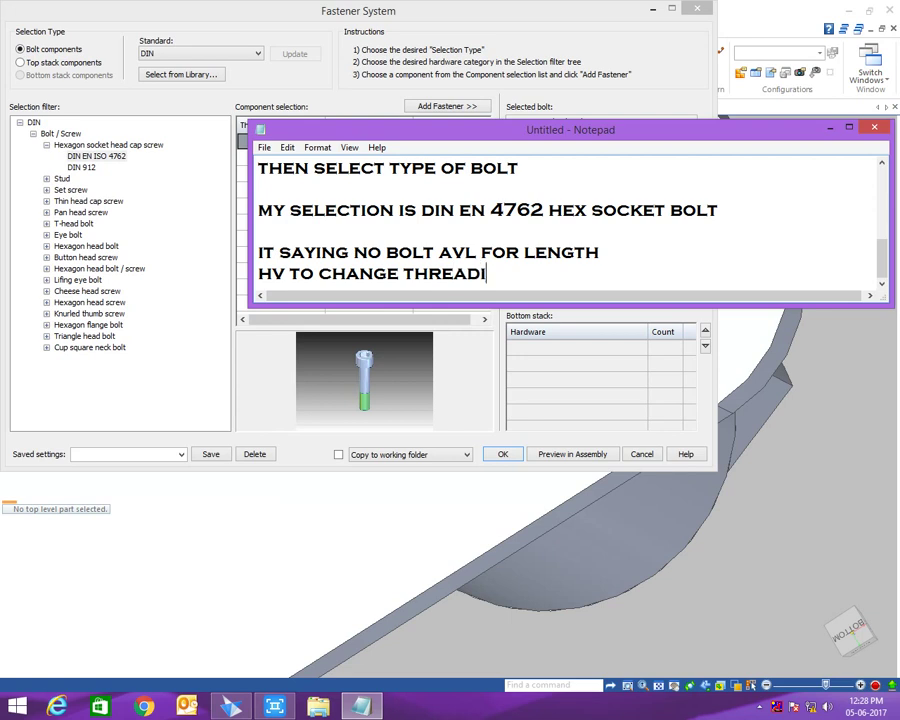
pyautogui.write('TH')
pyautogui.press('Return')
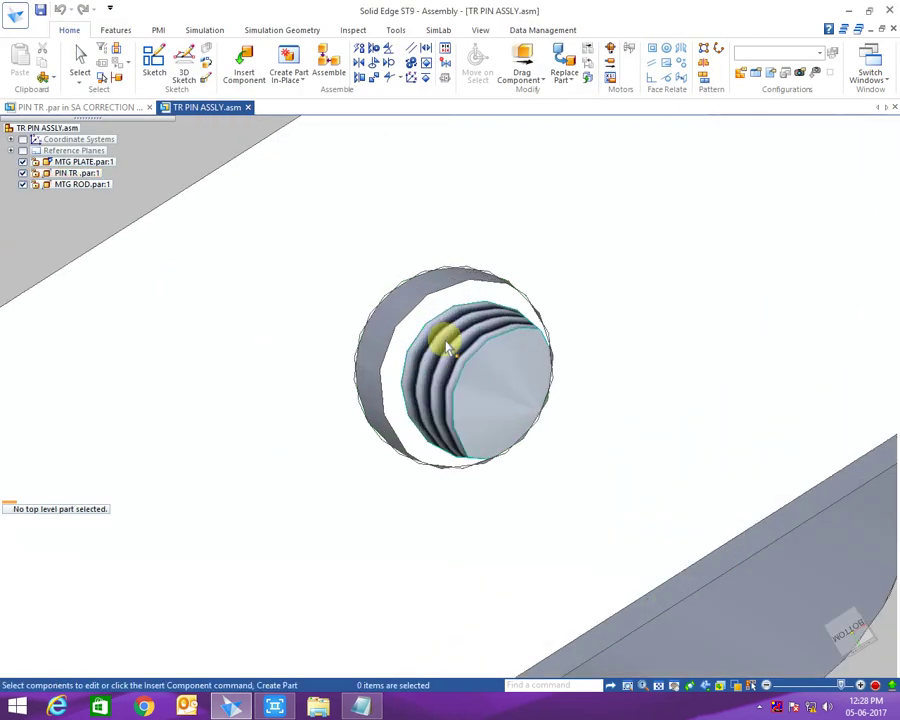
pyautogui.click(447, 346)
pyautogui.doubleClick(454, 335)
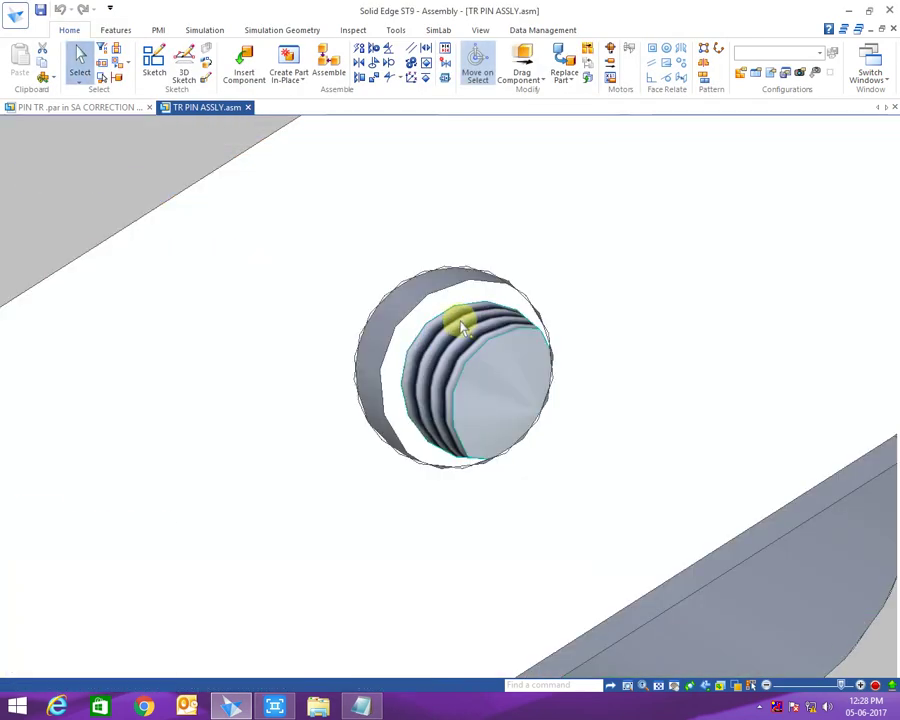
# - Change the pin's threaded hole settings, finish the hole, and return to the assembly
pyautogui.click(512, 408)
pyautogui.click(520, 360)
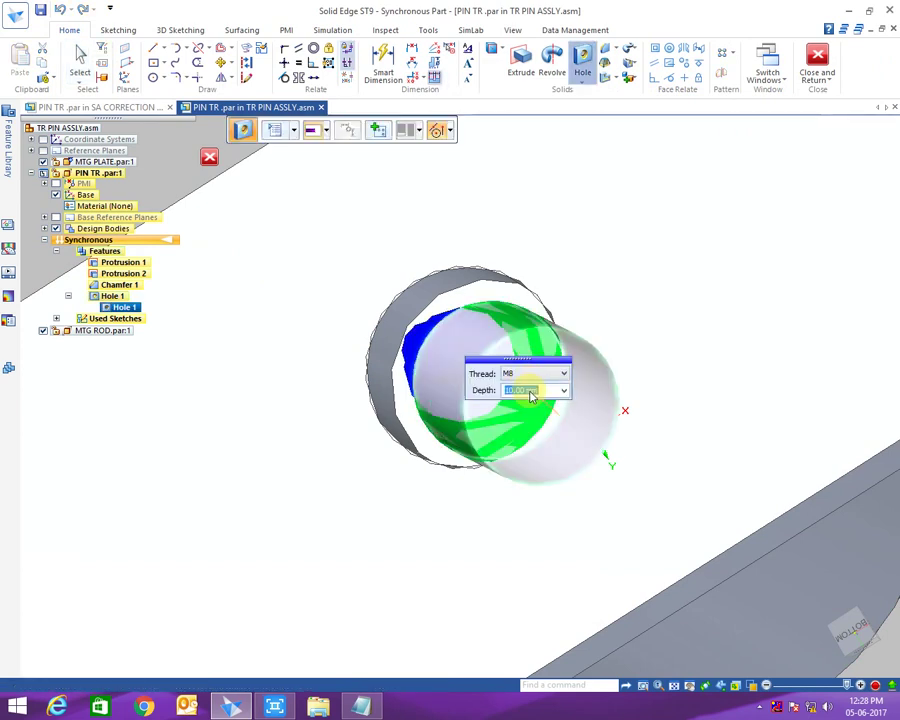
pyautogui.press('Return')
pyautogui.rightClick(230, 198)
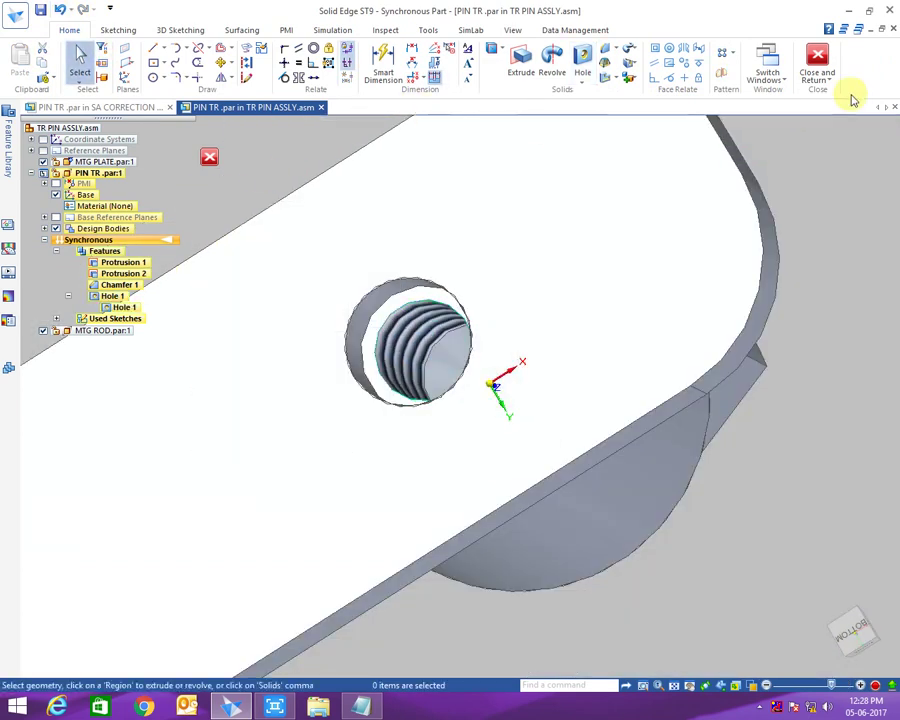
pyautogui.click(209, 157)
# - Start Fastener System at the plate hole's face and edge and choose the DIN EN ISO 4762 M8 screw
pyautogui.click(288, 72)
pyautogui.click(300, 93)
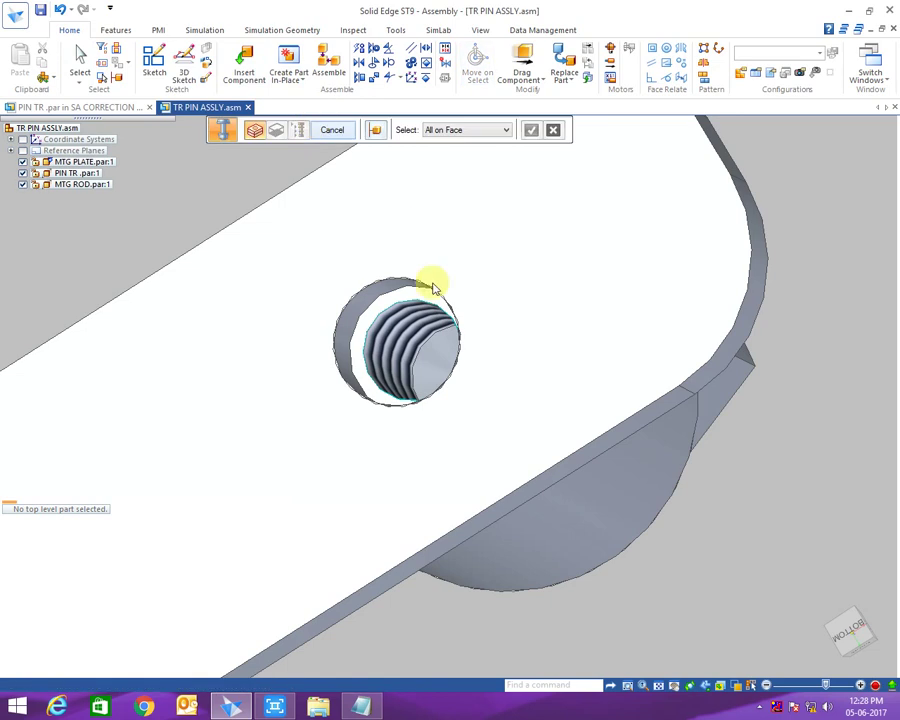
pyautogui.click(396, 281)
pyautogui.rightClick(293, 209)
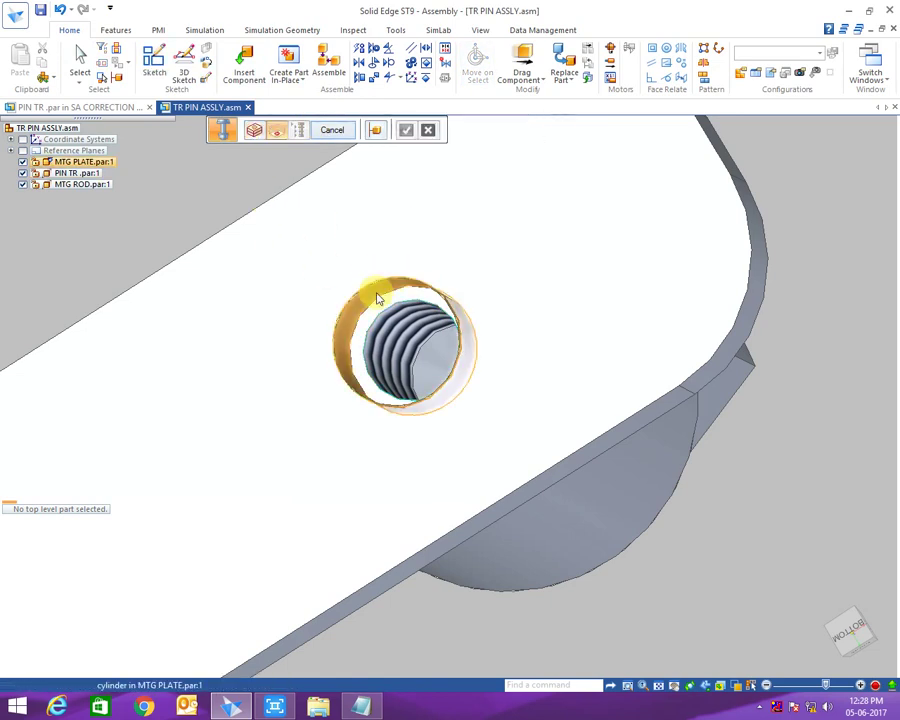
pyautogui.click(373, 287)
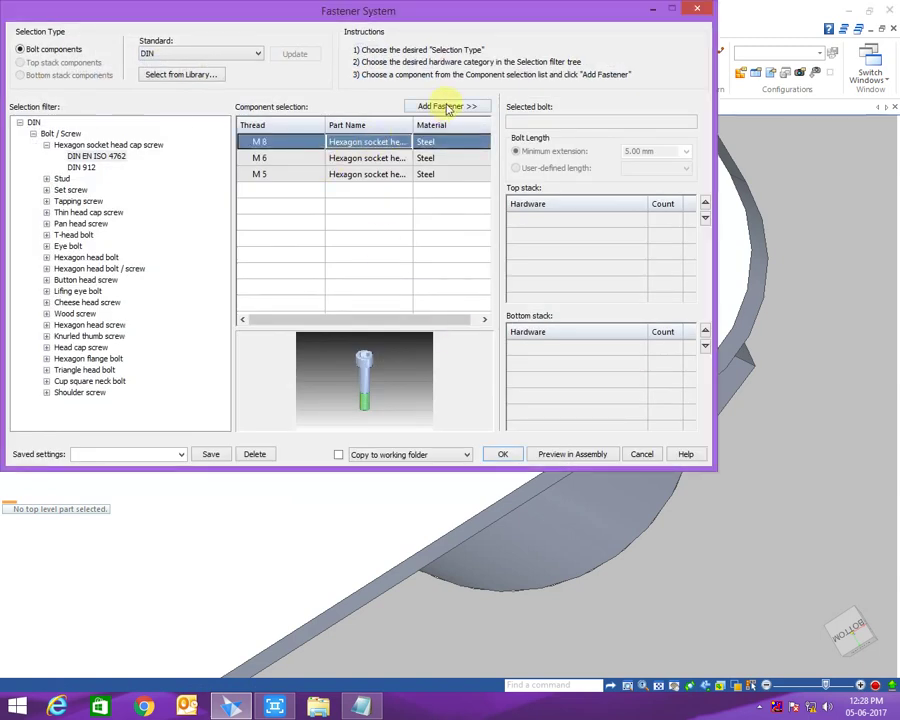
pyautogui.click(447, 106)
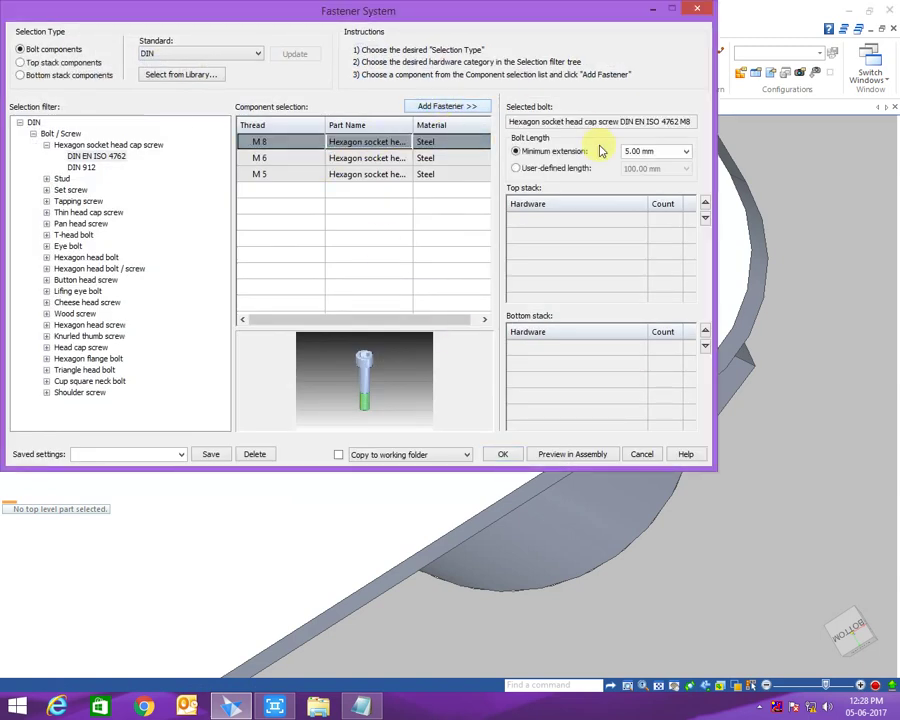
# - Place the M8x12 DIN EN ISO 4762 screw and view the assembly from the front as visible edges
pyautogui.click(503, 454)
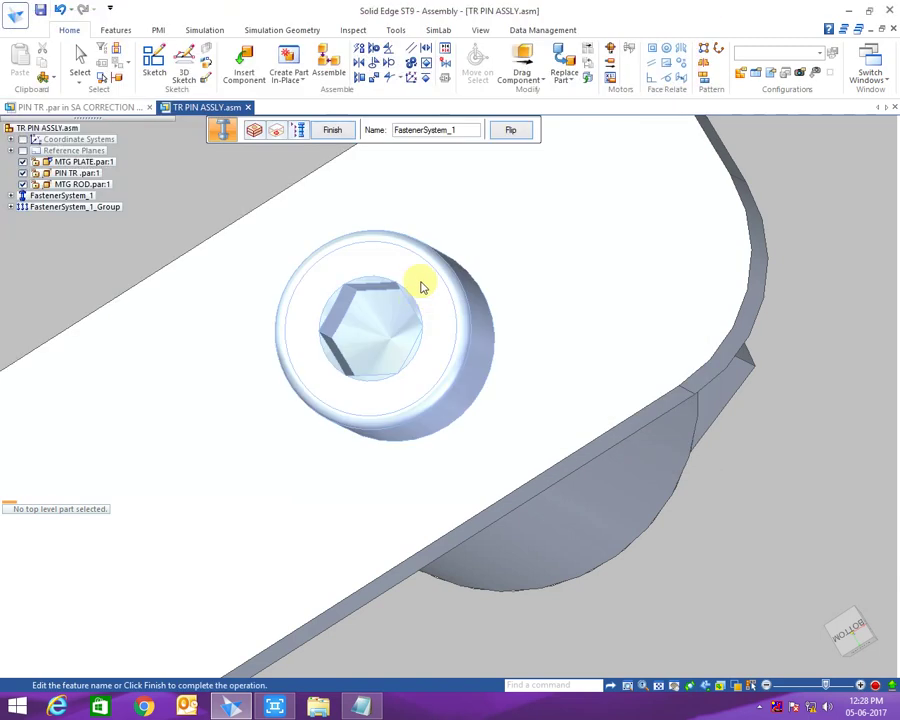
pyautogui.hotkey('ctrl', 'f')
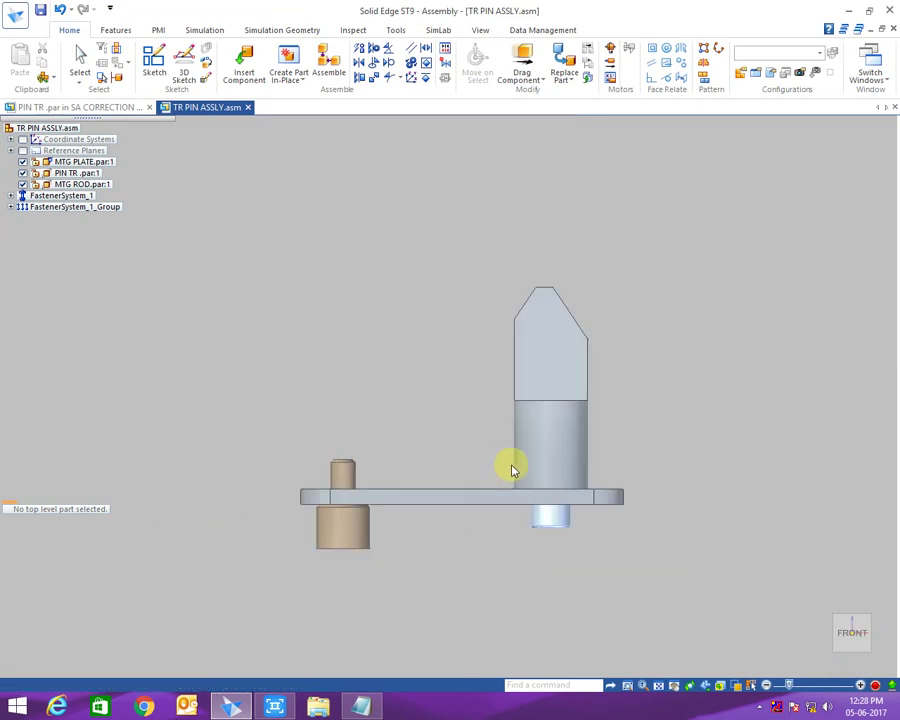
pyautogui.click(688, 685)
pyautogui.click(772, 632)
pyautogui.scroll(3, 464, 480)
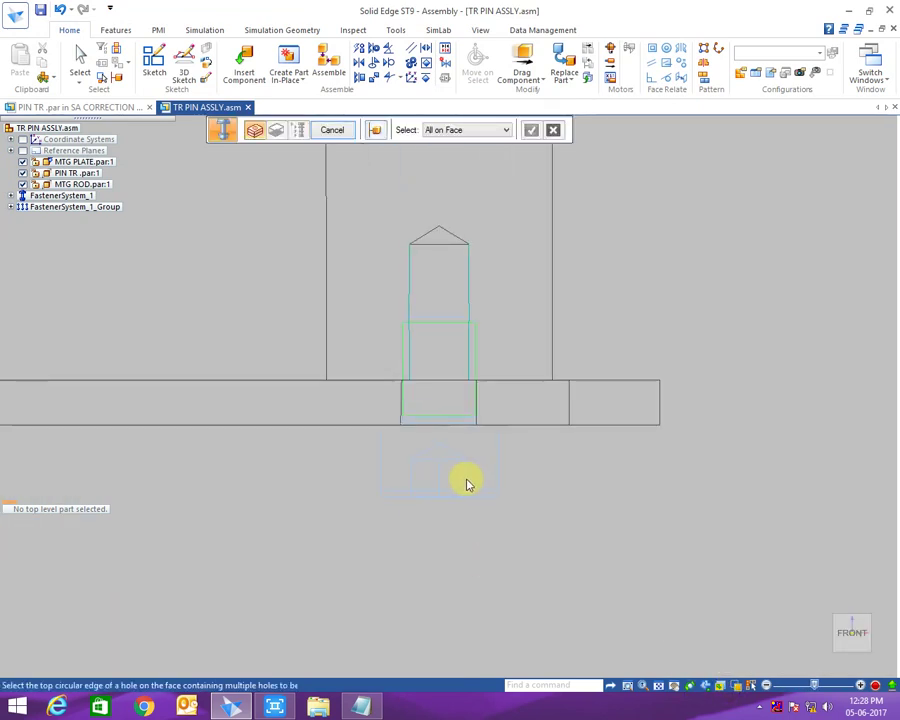
pyautogui.press('Escape')
pyautogui.scroll(3, 455, 460)
pyautogui.scroll(-2, 457, 460)
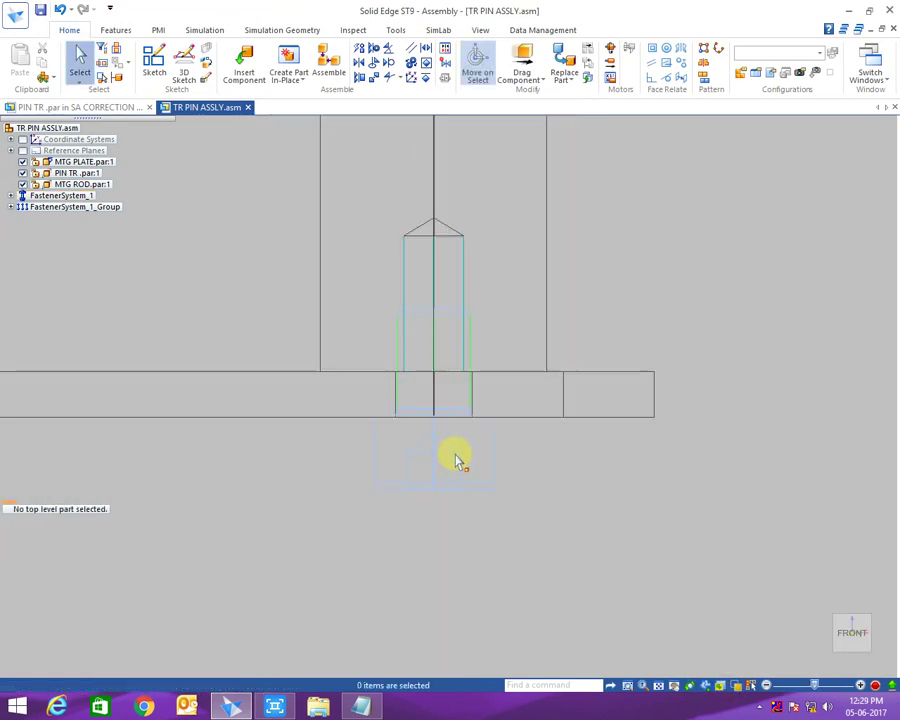
# - Open PIN TR in place to check Hole 1's M8 thread, then return to the assembly's front view
pyautogui.click(516, 271)
pyautogui.doubleClick(476, 314)
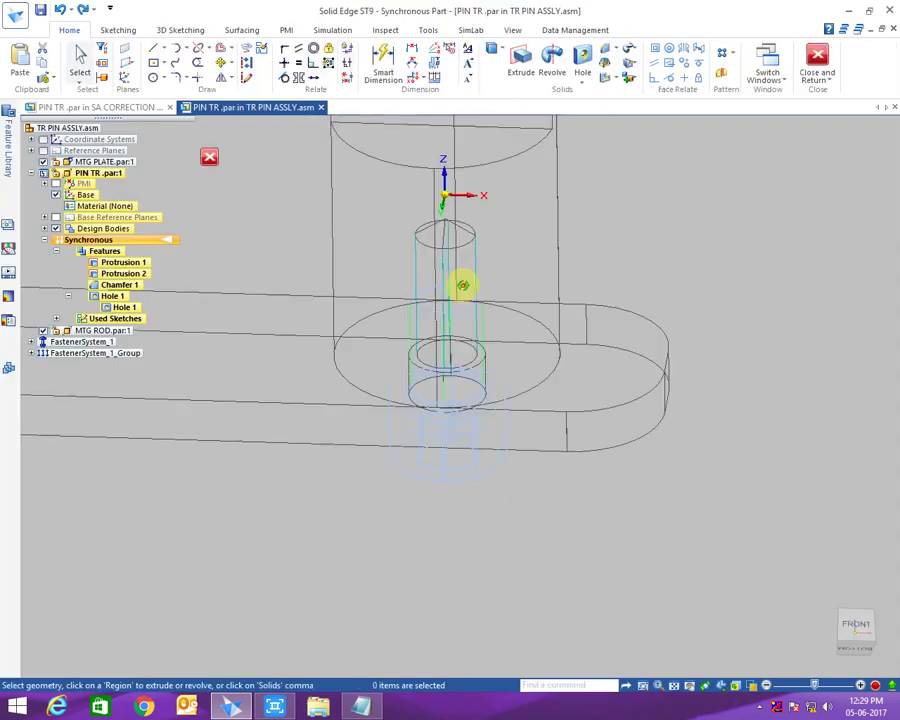
pyautogui.moveTo(460, 314); pyautogui.dragTo(394, 310, button='middle')
pyautogui.click(400, 305)
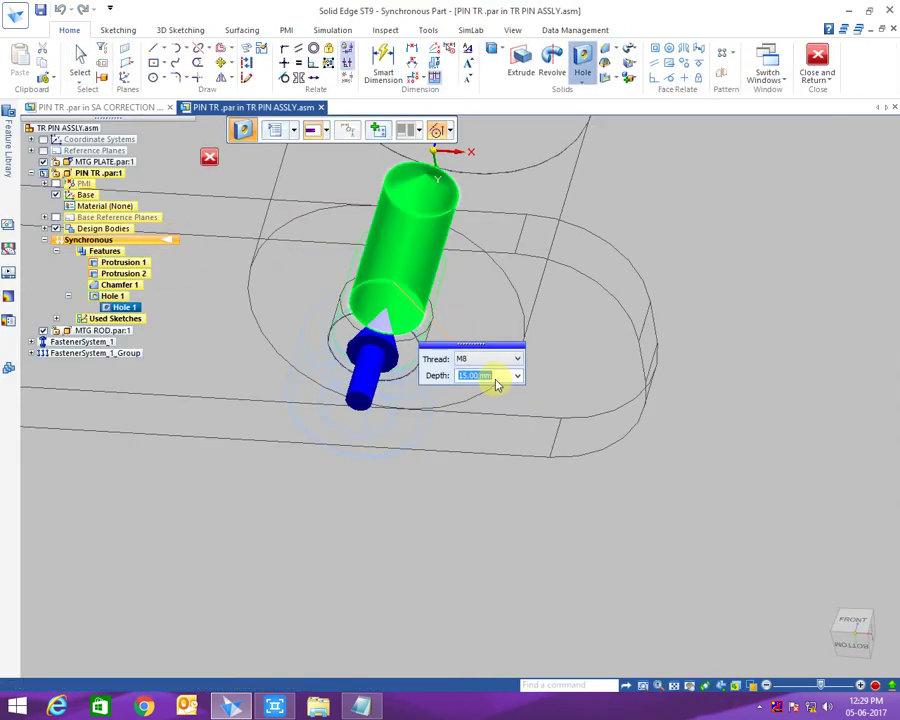
pyautogui.click(209, 156)
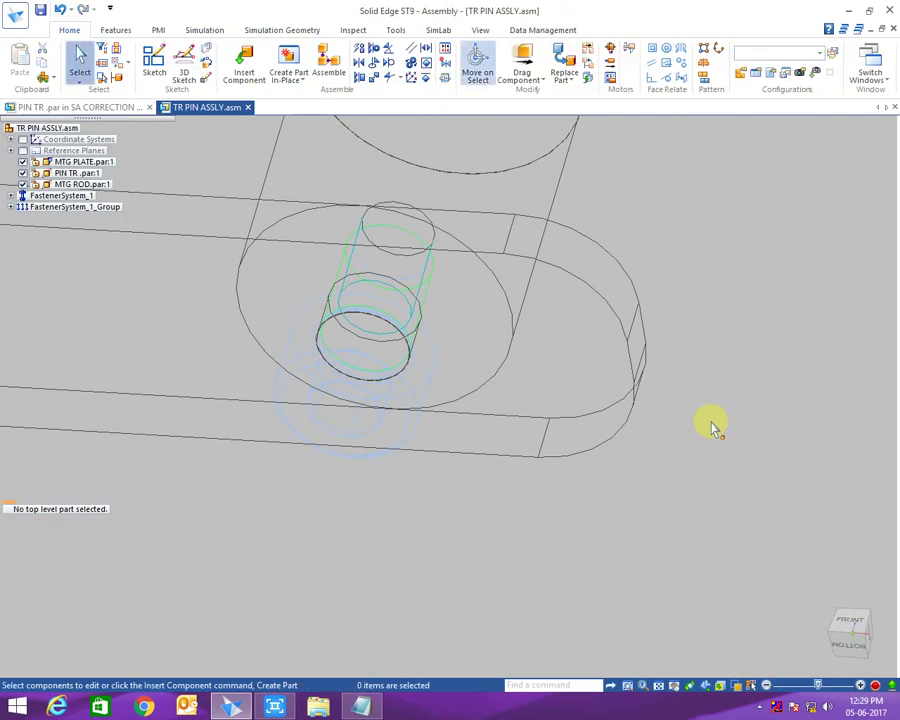
pyautogui.click(848, 622)
pyautogui.rightClick(371, 146)
pyautogui.scroll(2, 483, 497)
pyautogui.scroll(1, 483, 497)
pyautogui.scroll(-2, 356, 289)
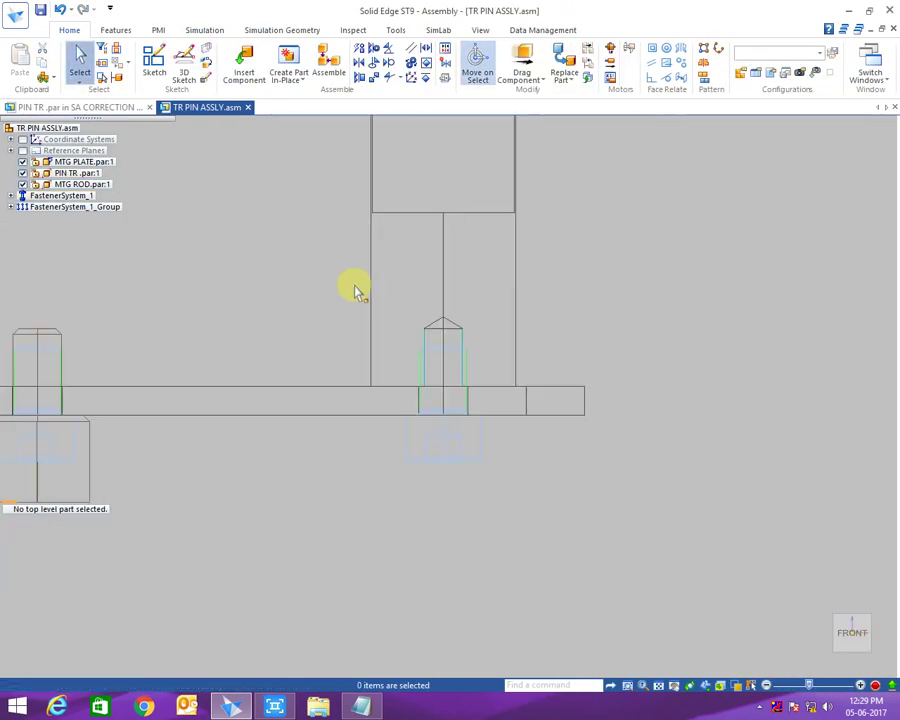
# - Edit FastenerSystem_1 to a 10.00 mm minimum extension, changing the screws to M8x16
pyautogui.click(10, 195)
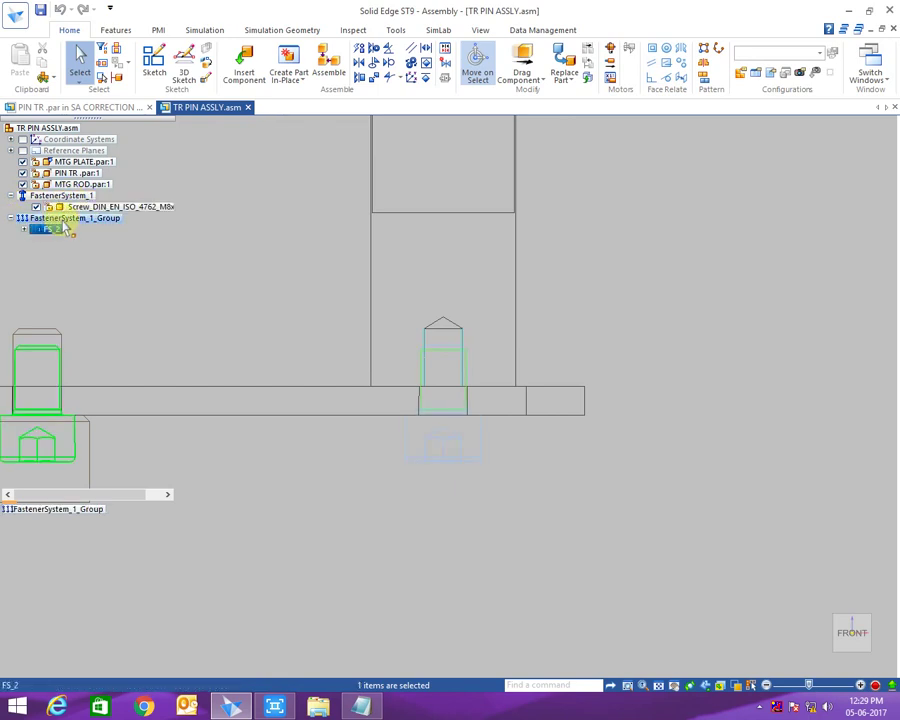
pyautogui.click(104, 221)
pyautogui.scroll(-2, 104, 221)
pyautogui.scroll(-1, 32, 234)
pyautogui.scroll(-2, 30, 144)
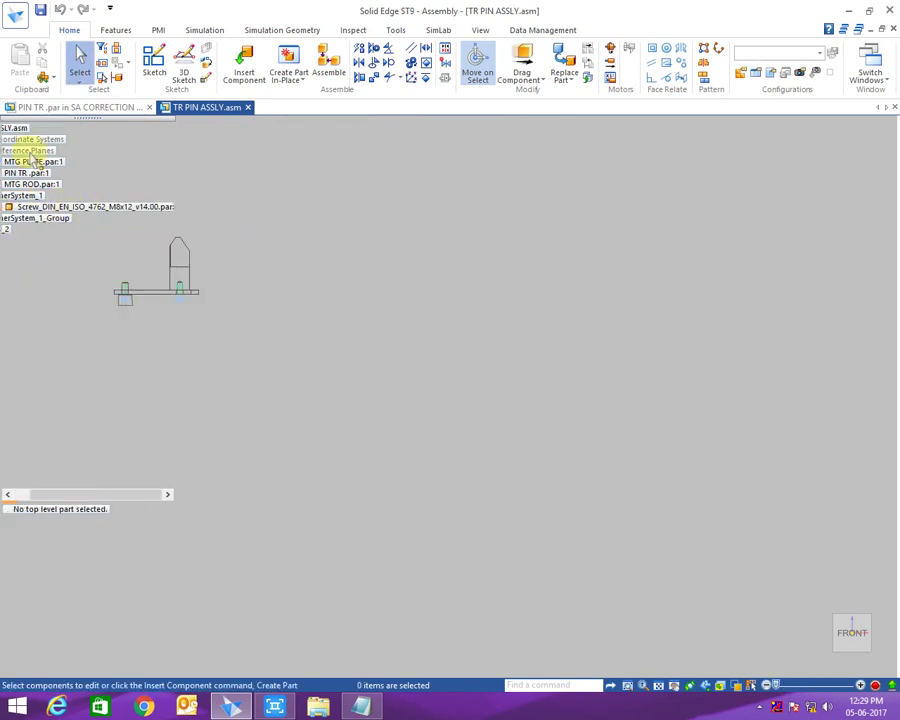
pyautogui.click(48, 196)
pyautogui.click(190, 194)
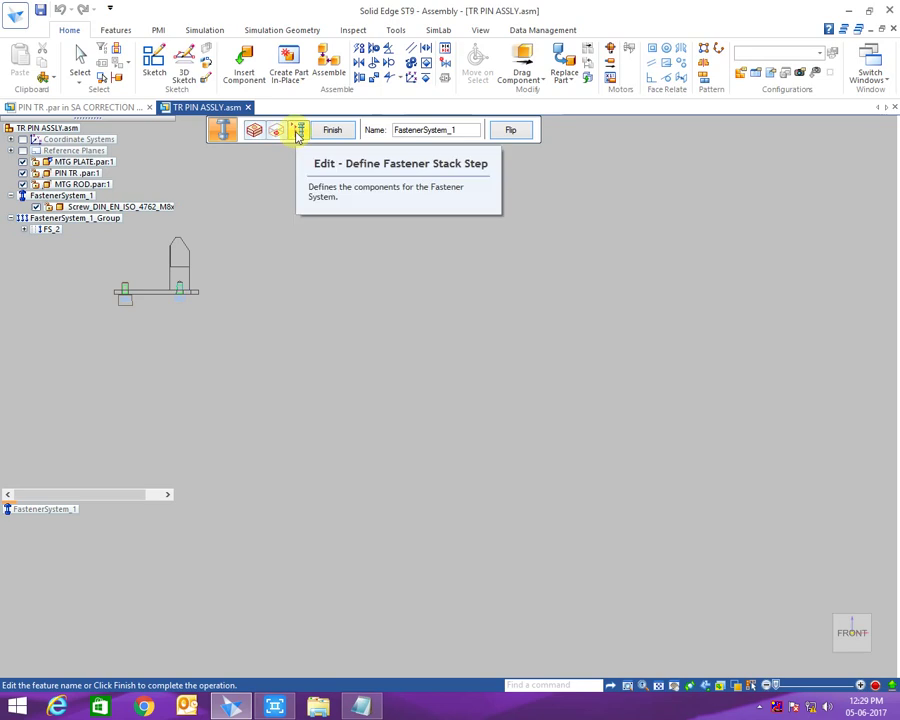
pyautogui.click(296, 130)
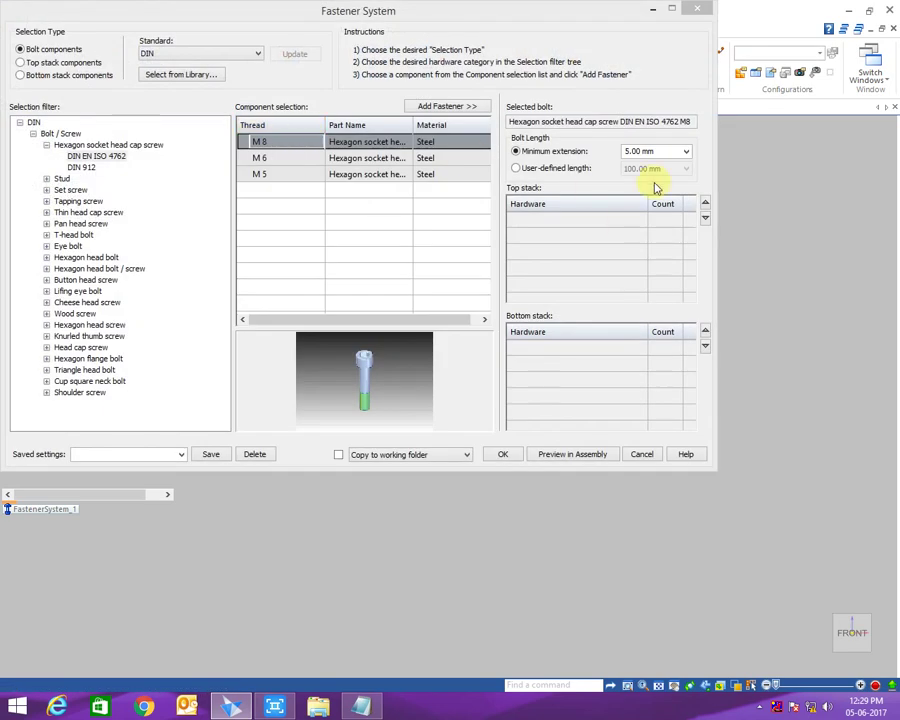
pyautogui.click(503, 454)
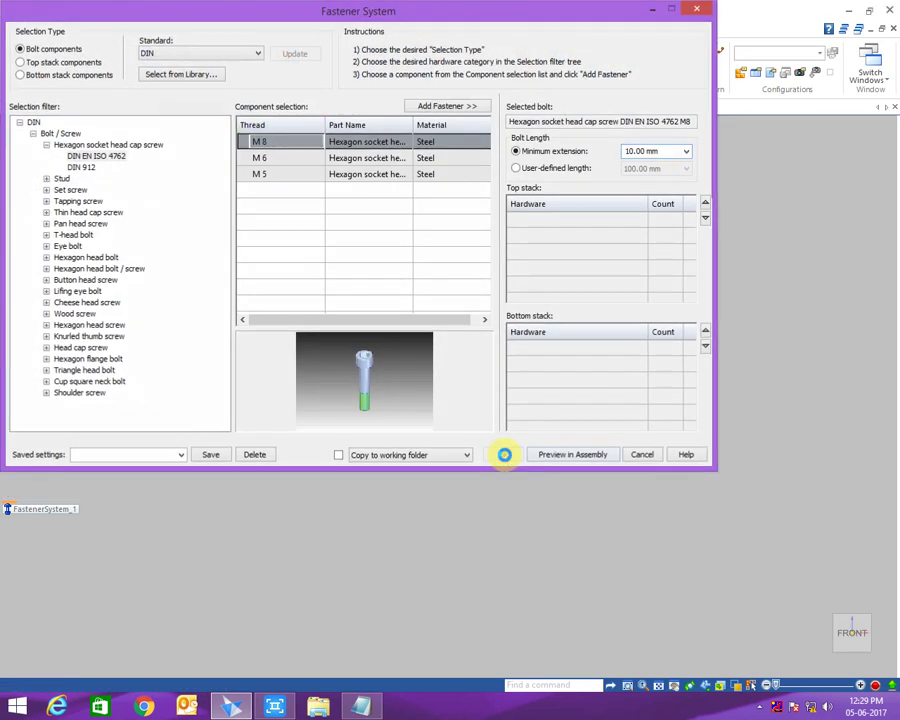
# - Return the model to shaded display and orbit to a 3D view of the screws
pyautogui.scroll(4, 370, 375)
pyautogui.scroll(3, 370, 375)
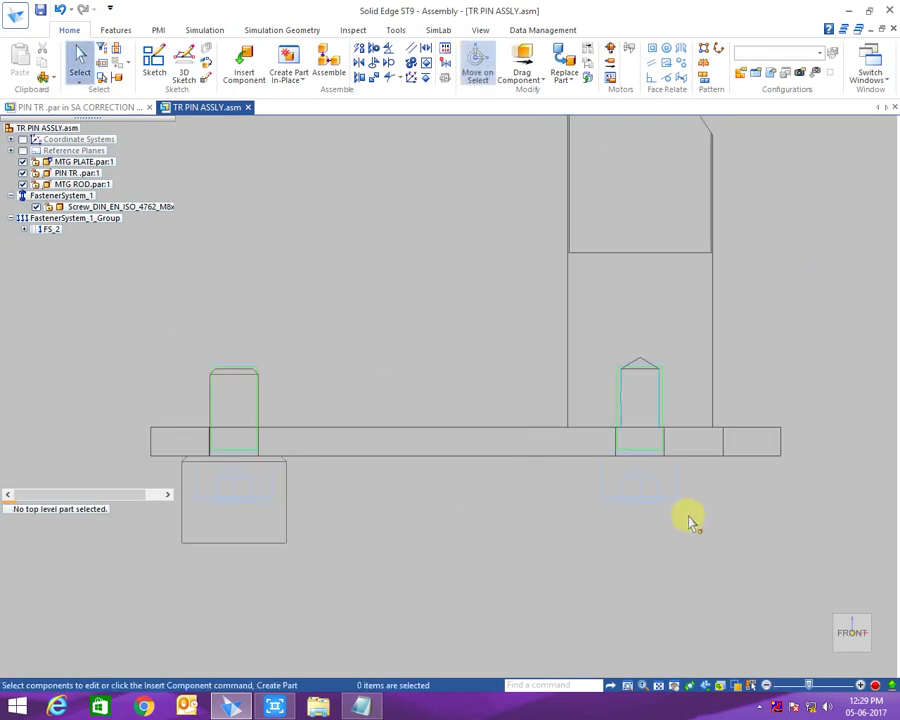
pyautogui.scroll(2, 678, 440)
pyautogui.scroll(-5, 643, 462)
pyautogui.scroll(-1, 560, 515)
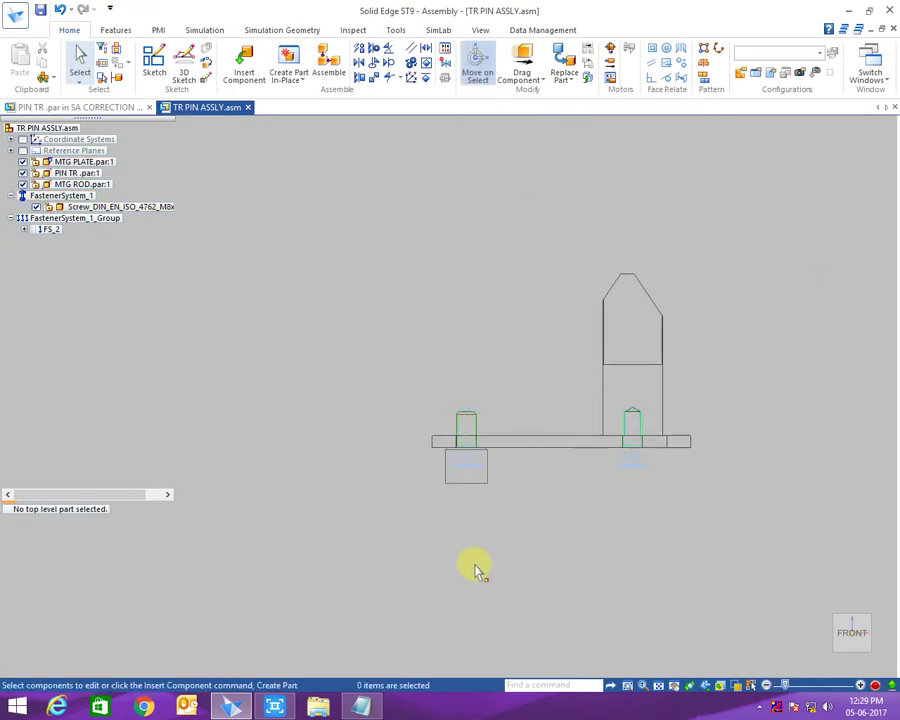
pyautogui.click(738, 687)
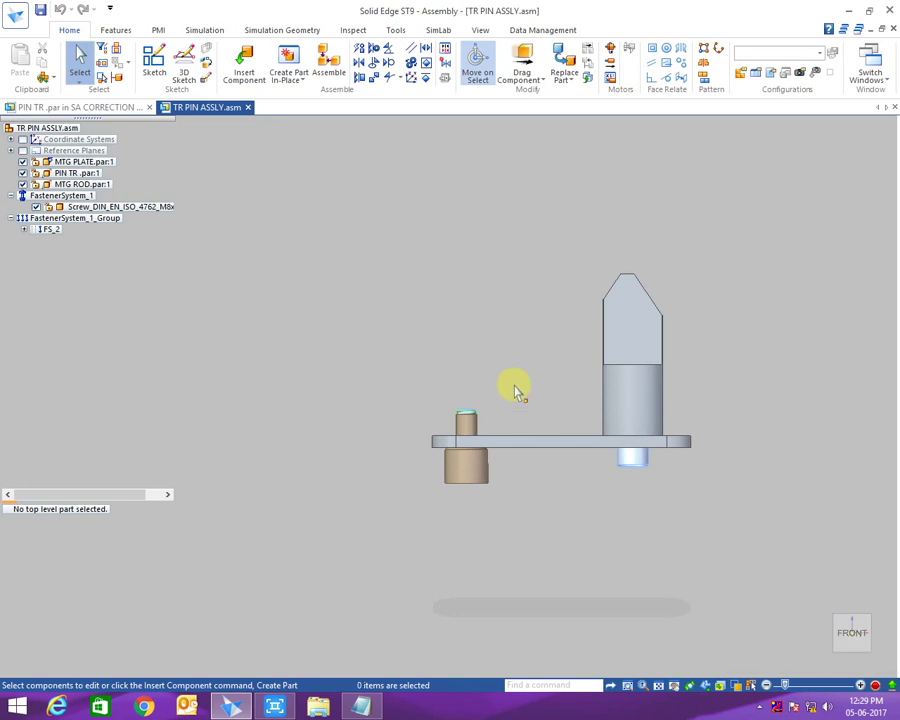
pyautogui.moveTo(512, 382); pyautogui.dragTo(440, 355, button='middle')
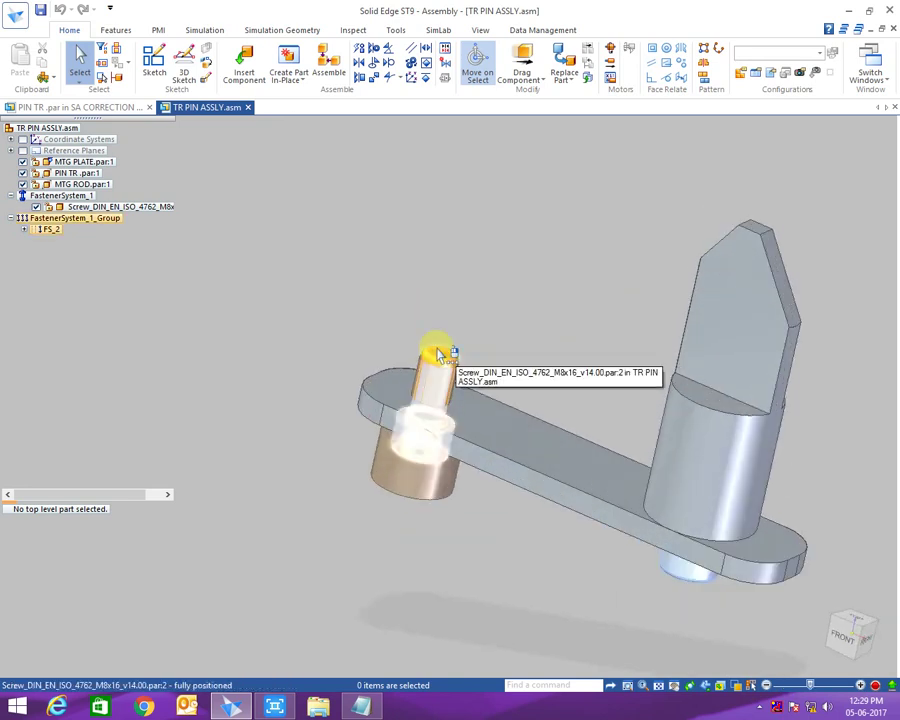
# - Start a new Notepad line noting that one more bolt was added
pyautogui.hotkey('alt', 'Tab')
pyautogui.press('Return')
pyautogui.write('THERE IS ONE MORE BOLT ADDED')
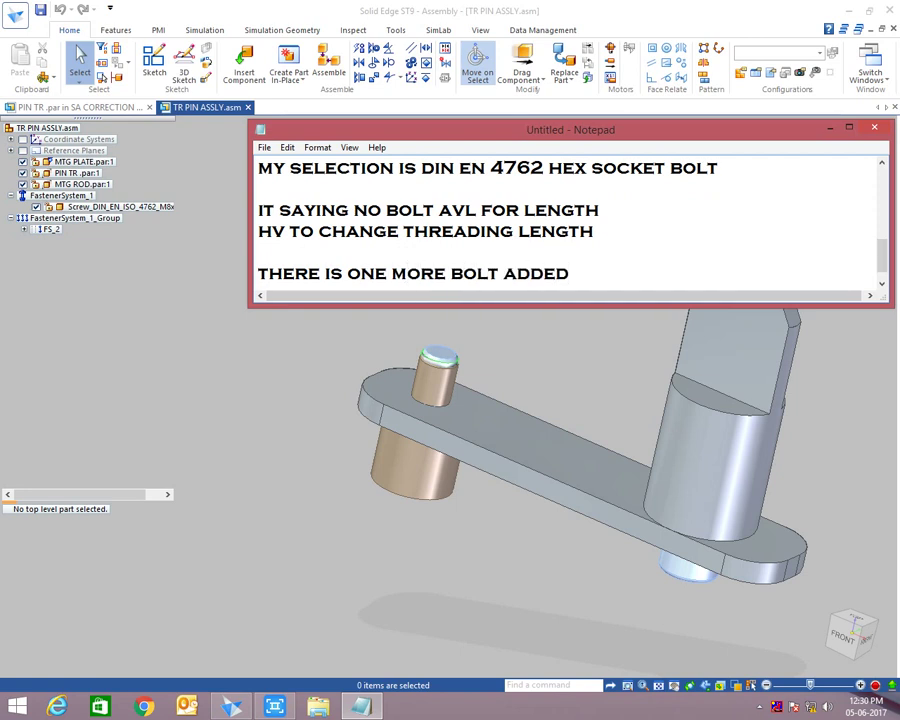
pyautogui.write('????')
# - Add Notepad notes that selecting one hole makes Solid Edge pick all holes on the plane
pyautogui.press('Return')
pyautogui.press('Return')
pyautogui.write('FOR THAT YOU HAVE TO SLELECT ONLY ONE HOLE')
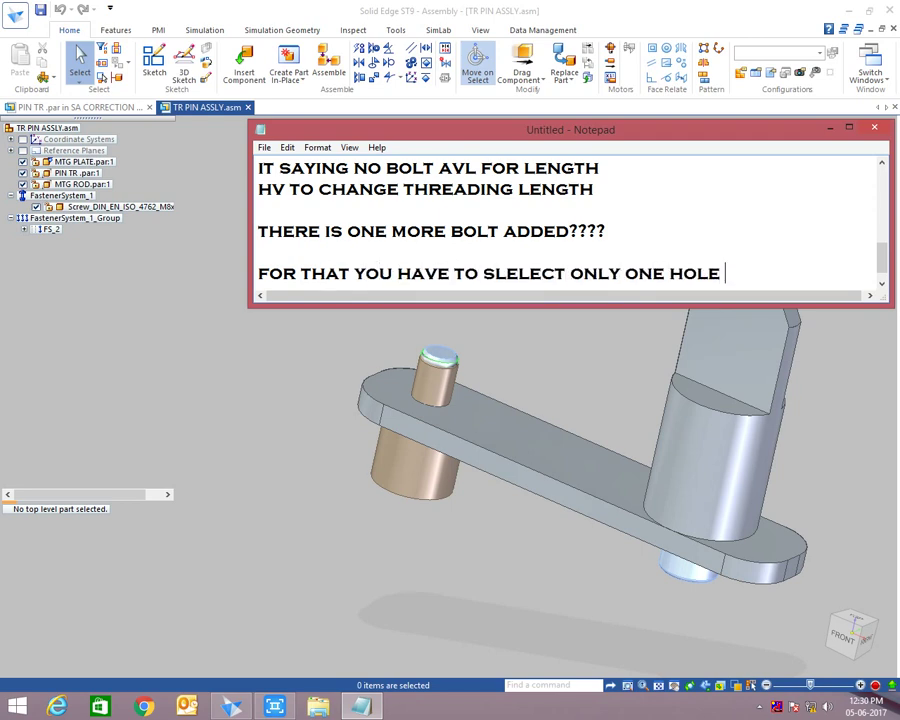
pyautogui.press('Return')
pyautogui.press('Return')
pyautogui.write('SOLID EDGE WILL SLECT ALL HOLES ON PLANE')
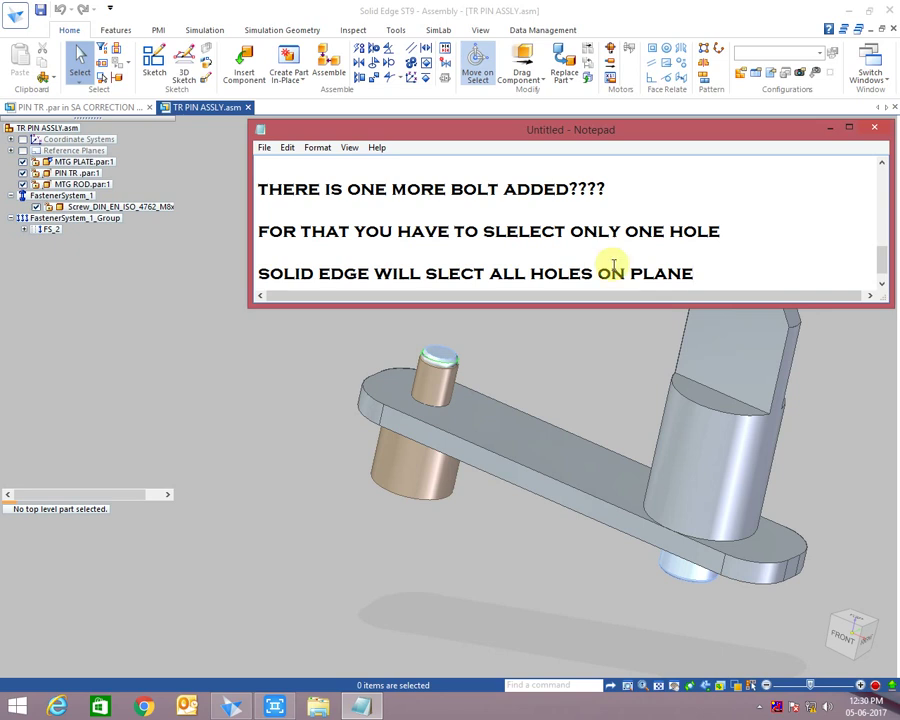
pyautogui.rightClick(234, 381)
pyautogui.press('Escape')
# - Delete FastenerSystem_1 and start a new fastener system
pyautogui.click(73, 197)
pyautogui.press('Delete')
pyautogui.moveTo(125, 311)
pyautogui.mouseDown(button='middle')
pyautogui.moveTo(415, 410)
pyautogui.moveTo(350, 230)
pyautogui.mouseUp(button='middle')
pyautogui.click(288, 79)
pyautogui.click(318, 126)
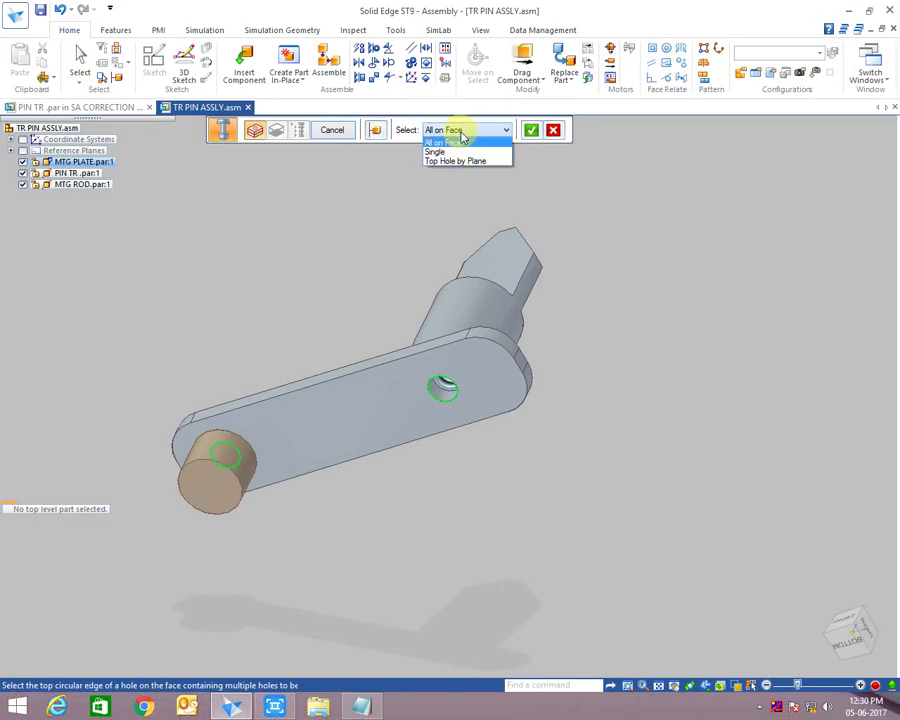
# - In Single mode, pick the plate hole's top and bottom edges to propose an M8 DIN EN ISO 4762 screw
pyautogui.click(436, 141)
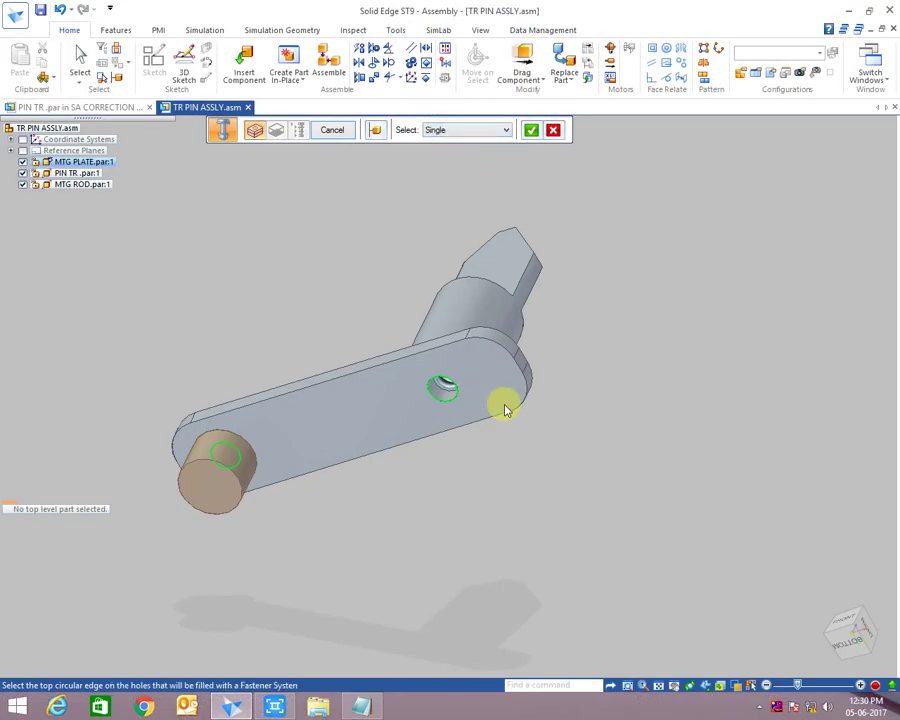
pyautogui.rightClick(400, 225)
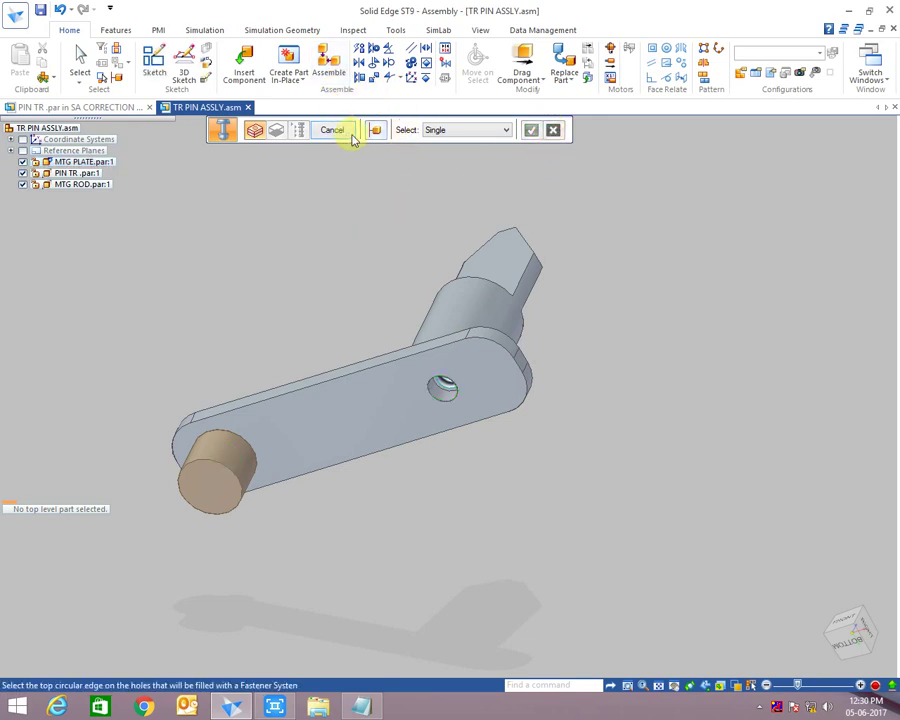
pyautogui.click(462, 401)
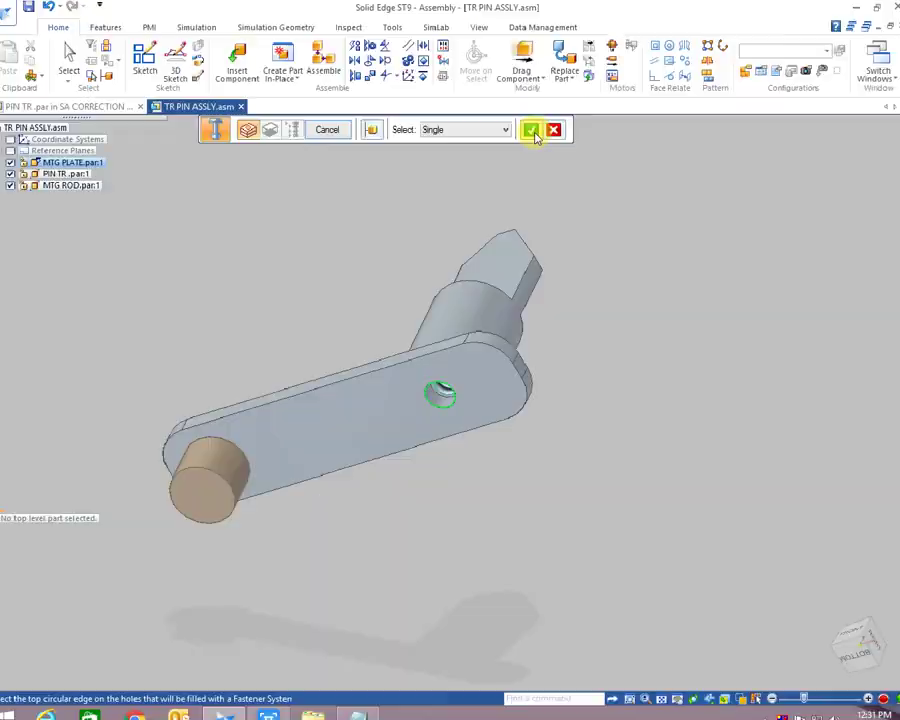
pyautogui.click(533, 133)
pyautogui.click(437, 398)
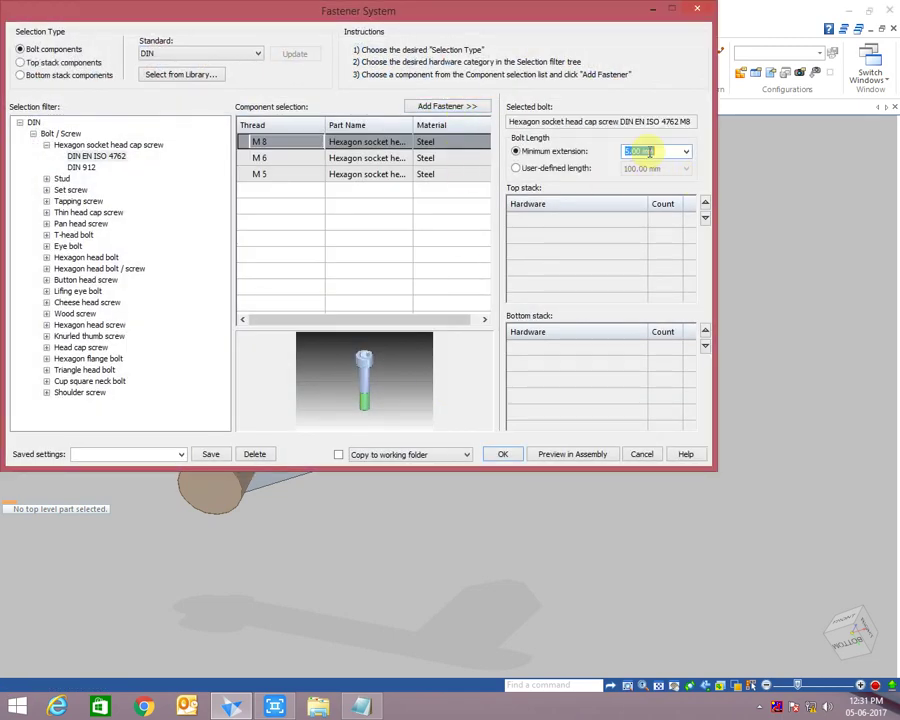
# - Insert the M8 socket cap screw in the plate hole and check it in a front wireframe view
pyautogui.click(500, 455)
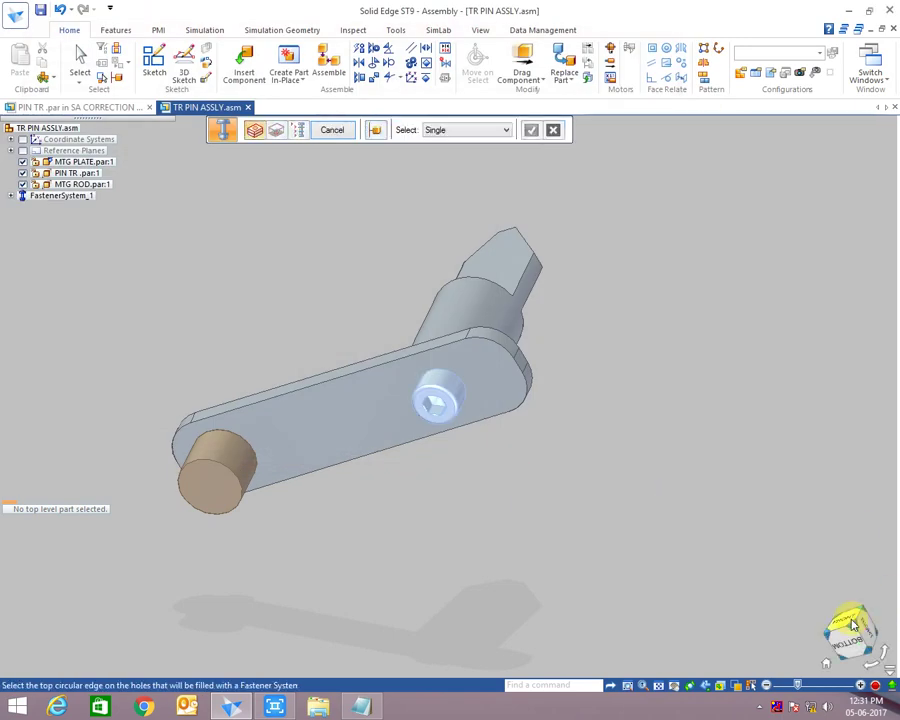
pyautogui.click(852, 625)
pyautogui.click(733, 681)
pyautogui.click(721, 630)
pyautogui.scroll(5, 447, 275)
pyautogui.scroll(-4, 447, 275)
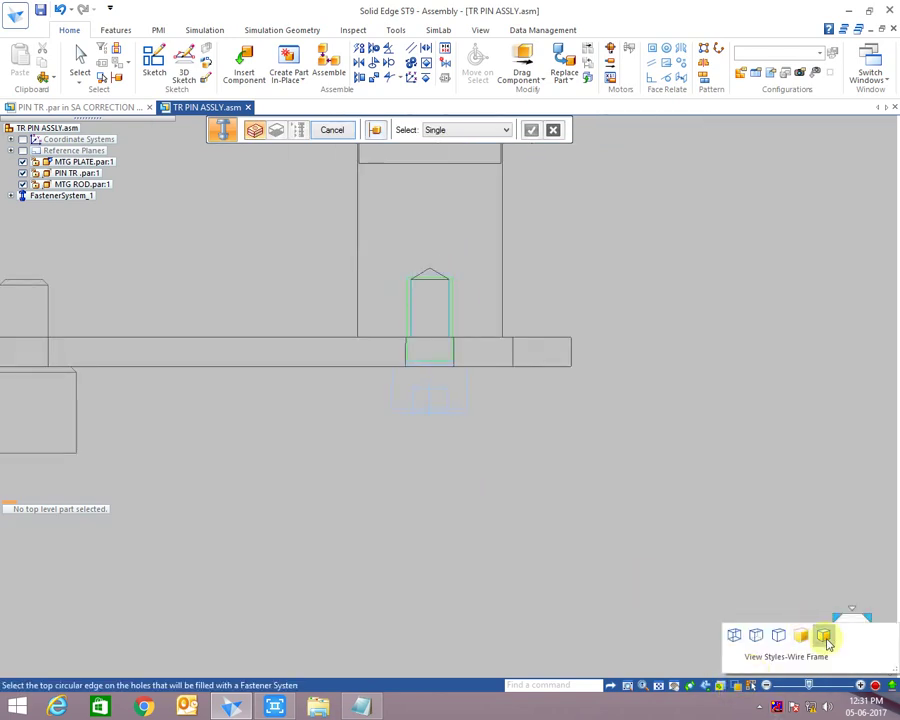
pyautogui.click(824, 636)
pyautogui.hotkey('ctrl', 'i')
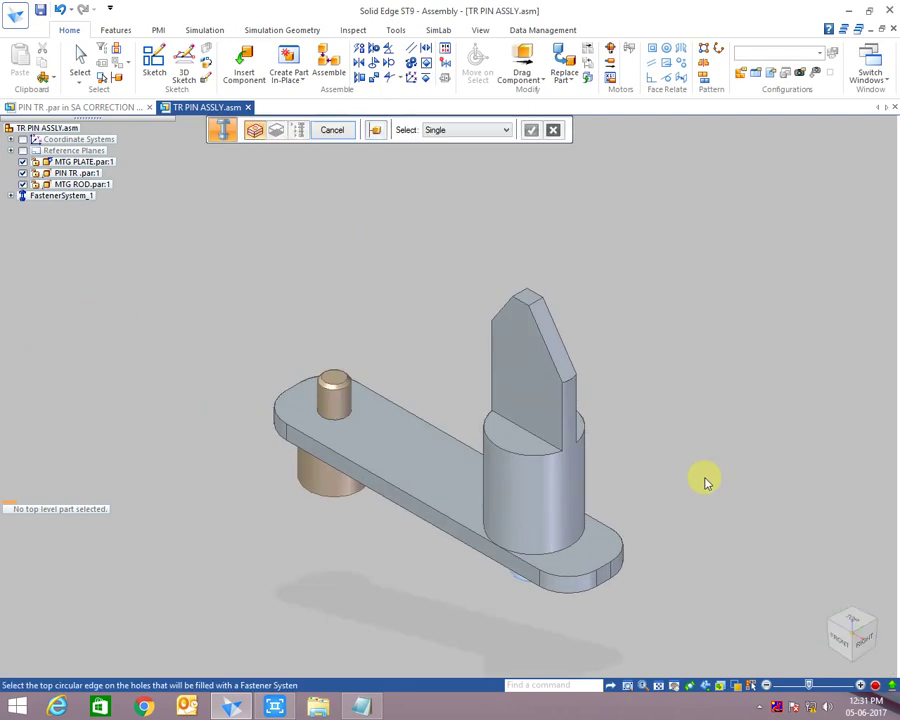
pyautogui.click(80, 64)
# - Switch to the SA CORRECTION SPM 19 assembly and orbit onto the cylinder mounting plate
pyautogui.click(85, 107)
pyautogui.scroll(3, 321, 360)
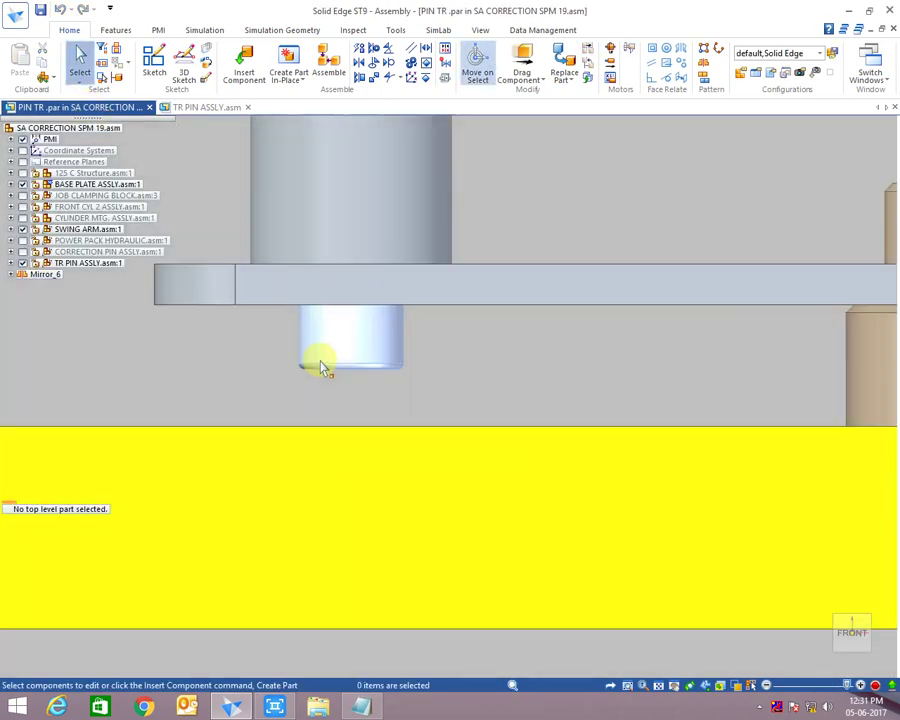
pyautogui.hotkey('ctrl', 'i')
pyautogui.click(843, 638)
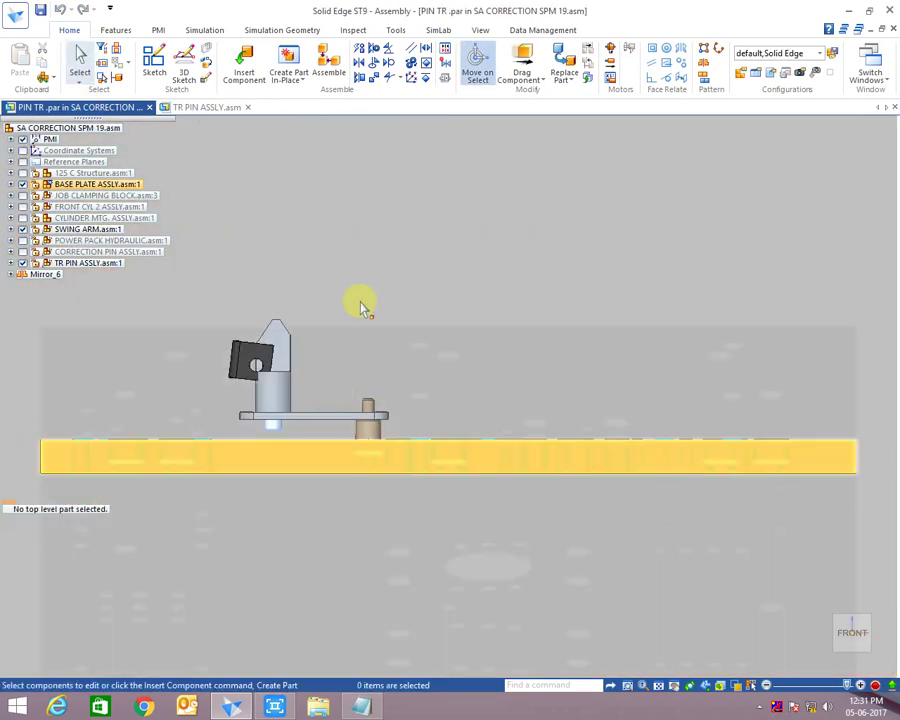
pyautogui.rightClick(390, 190)
pyautogui.scroll(3, 446, 348)
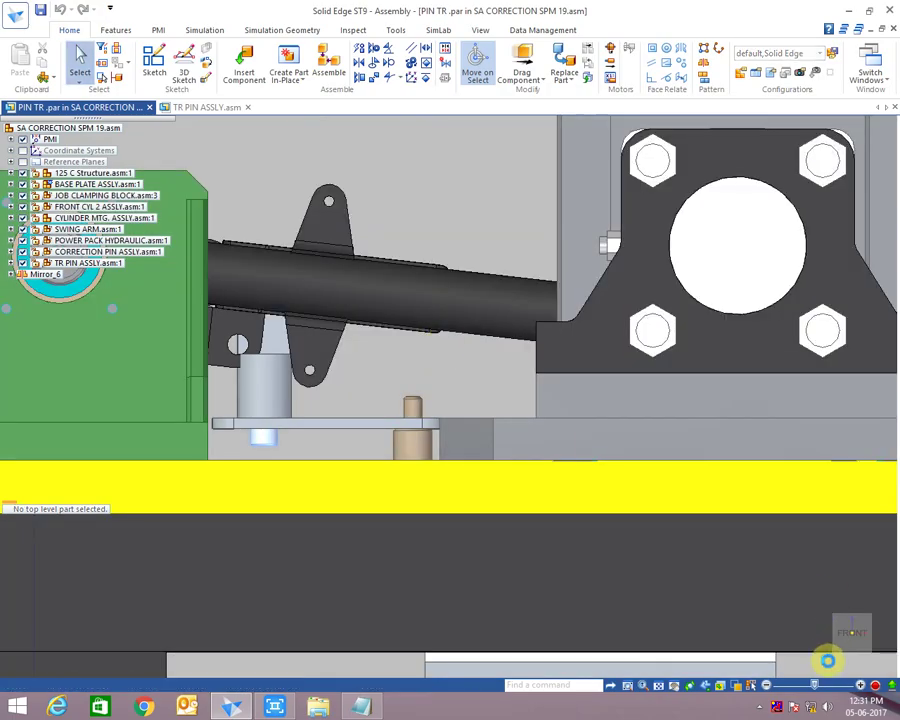
pyautogui.click(828, 660)
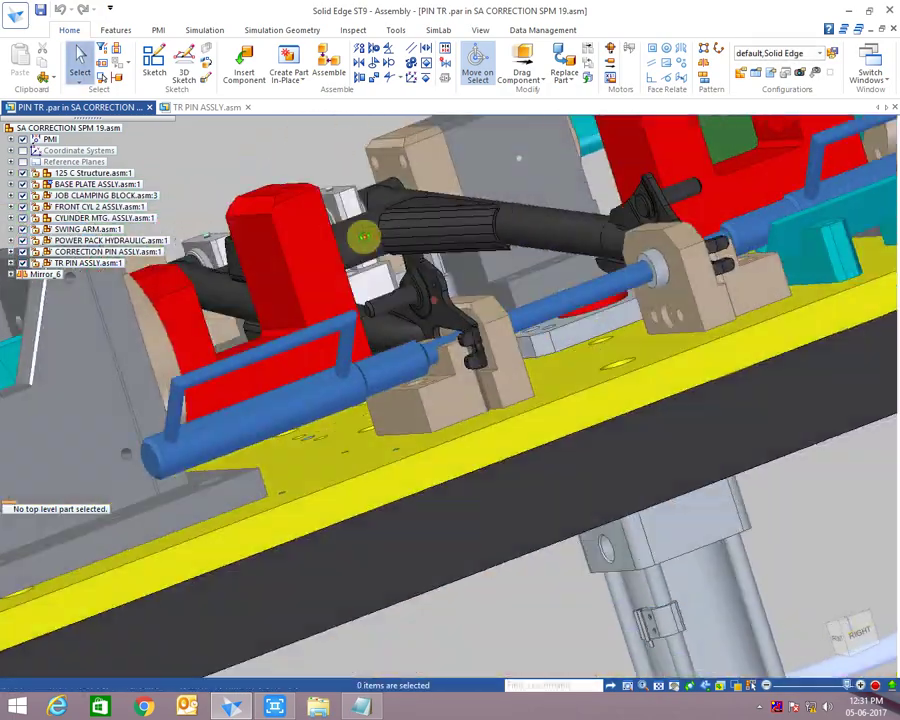
pyautogui.moveTo(365, 236); pyautogui.dragTo(417, 333, button='middle')
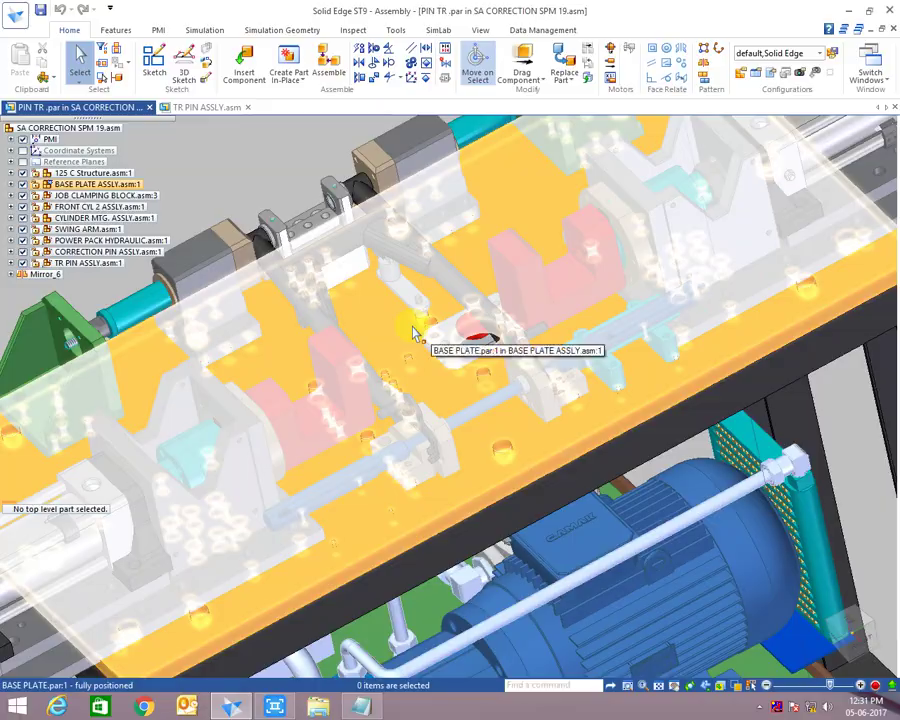
pyautogui.hotkey('ctrl', 't')
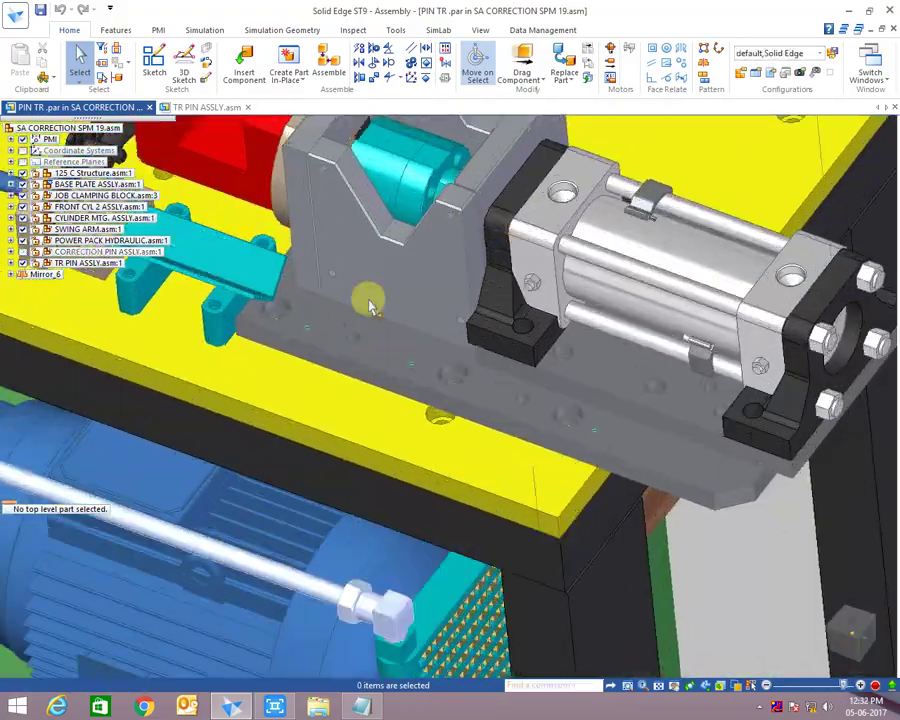
pyautogui.moveTo(362, 297); pyautogui.dragTo(297, 329, button='middle')
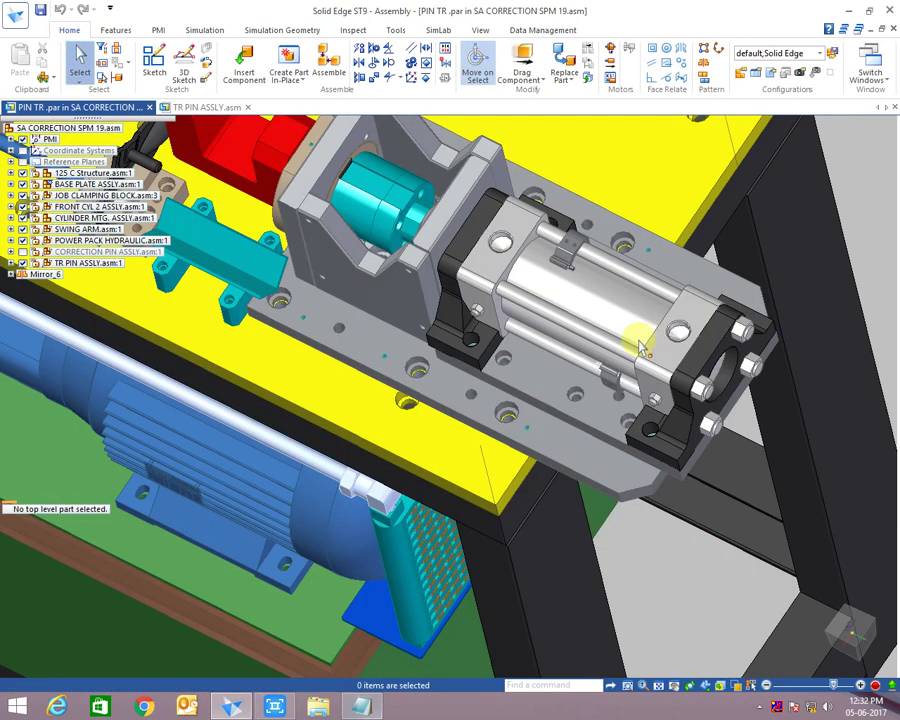
# - Add a Notepad line beginning 'NOW TRY FOR MULTI'
pyautogui.click(360, 707)
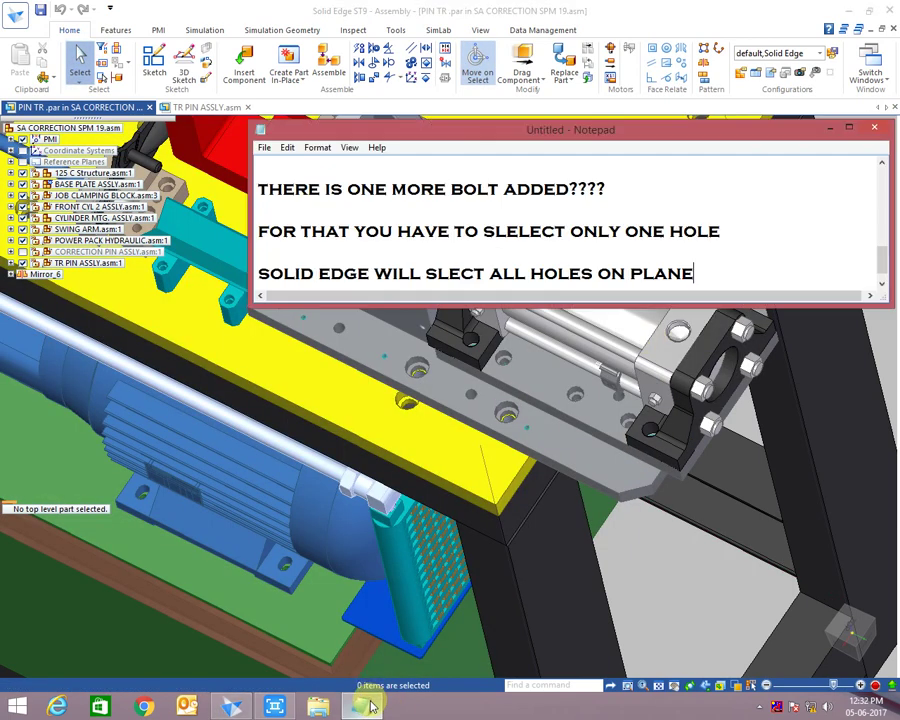
pyautogui.press('Return')
pyautogui.press('Return')
pyautogui.write('NOW TRY FOR MULTIPLE HOLES')
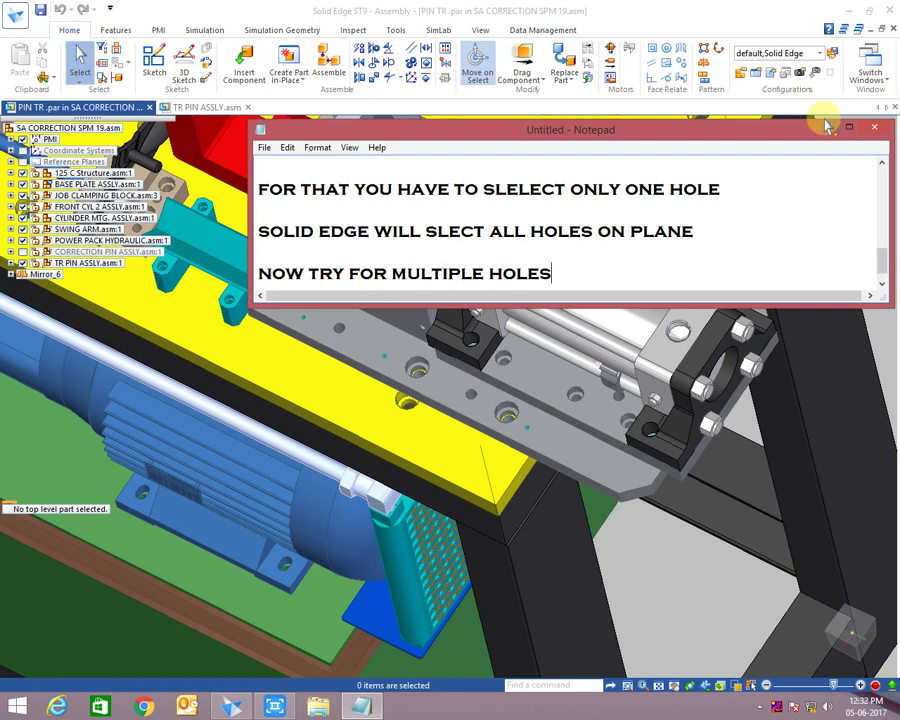
pyautogui.click(846, 127)
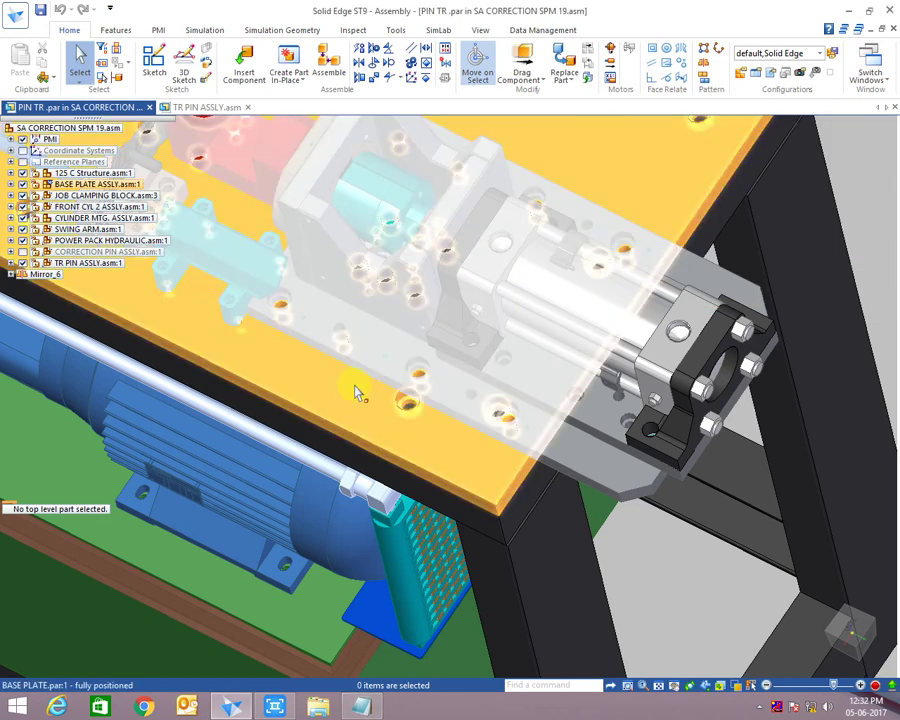
pyautogui.scroll(3, 592, 472)
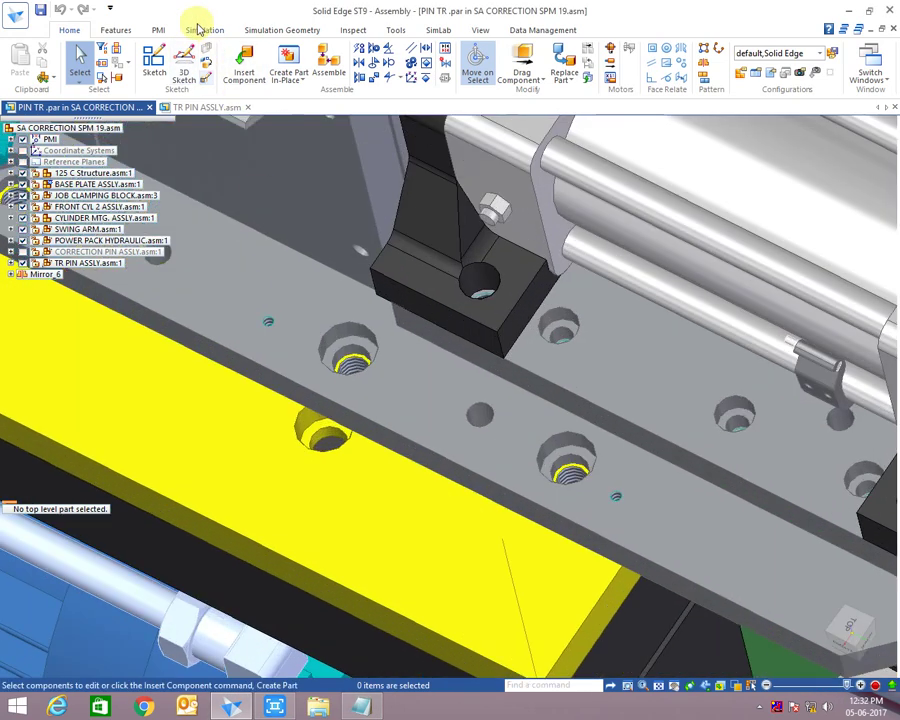
pyautogui.click(158, 30)
pyautogui.click(210, 60)
pyautogui.scroll(2, 362, 336)
pyautogui.click(362, 343)
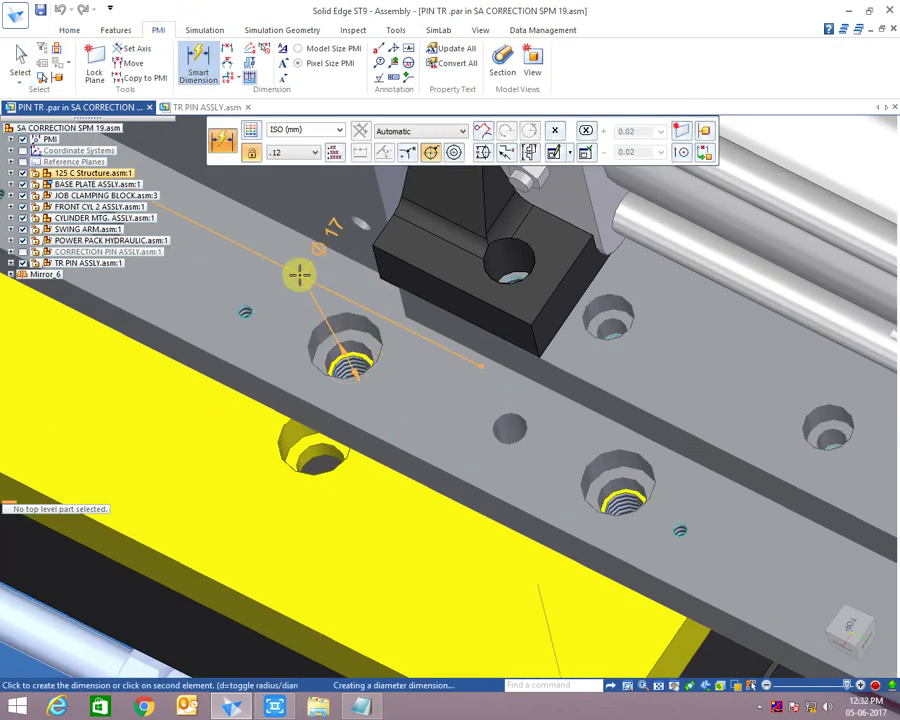
pyautogui.scroll(-5, 385, 395)
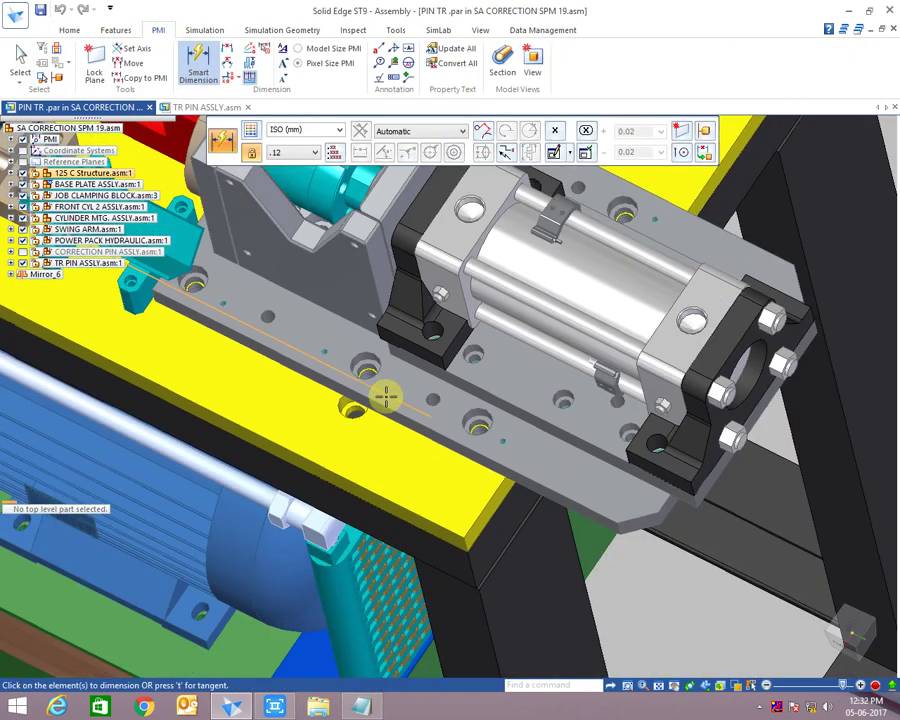
pyautogui.press('Escape')
pyautogui.click(540, 340)
pyautogui.click(69, 30)
pyautogui.click(289, 79)
pyautogui.click(304, 126)
pyautogui.scroll(2, 226, 388)
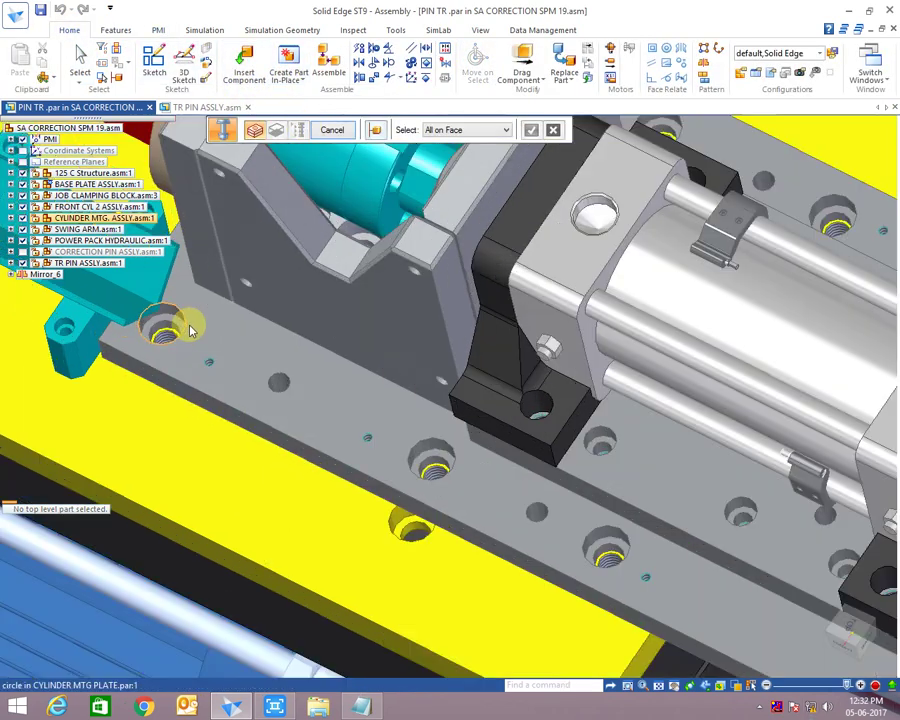
pyautogui.scroll(2, 191, 321)
pyautogui.scroll(3, 215, 342)
pyautogui.scroll(-5, 503, 483)
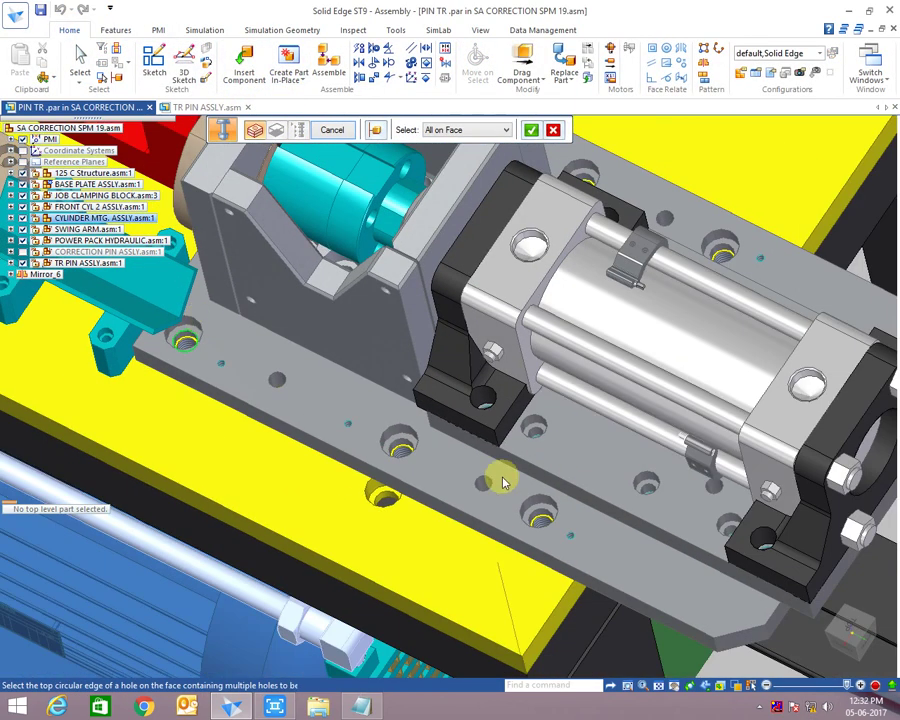
pyautogui.scroll(3, 422, 432)
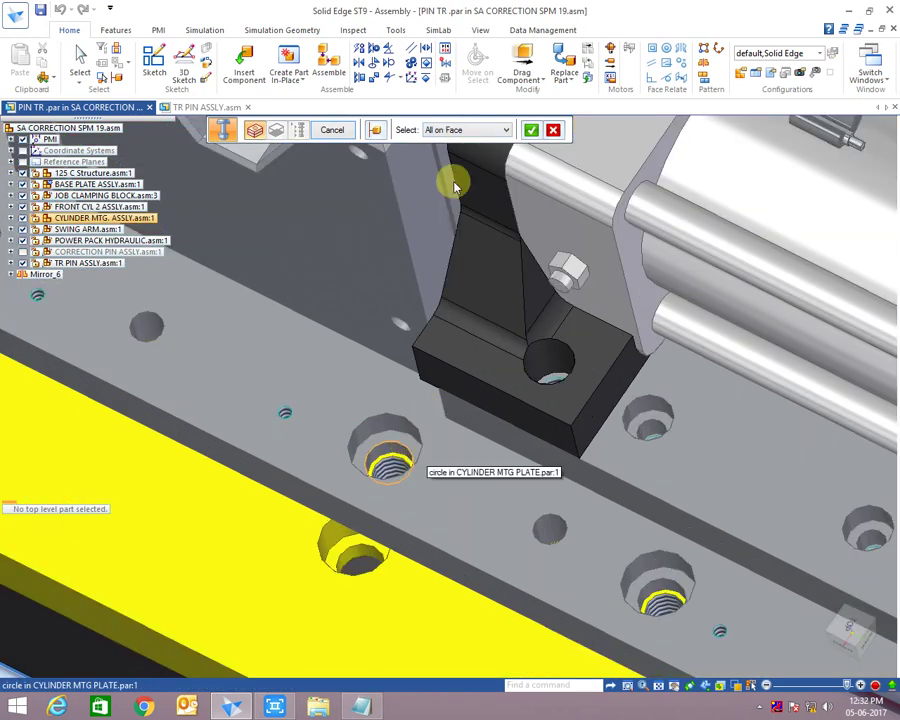
pyautogui.press('Escape')
pyautogui.scroll(-3, 416, 352)
pyautogui.scroll(-2, 370, 383)
pyautogui.scroll(-2, 372, 383)
pyautogui.click(301, 80)
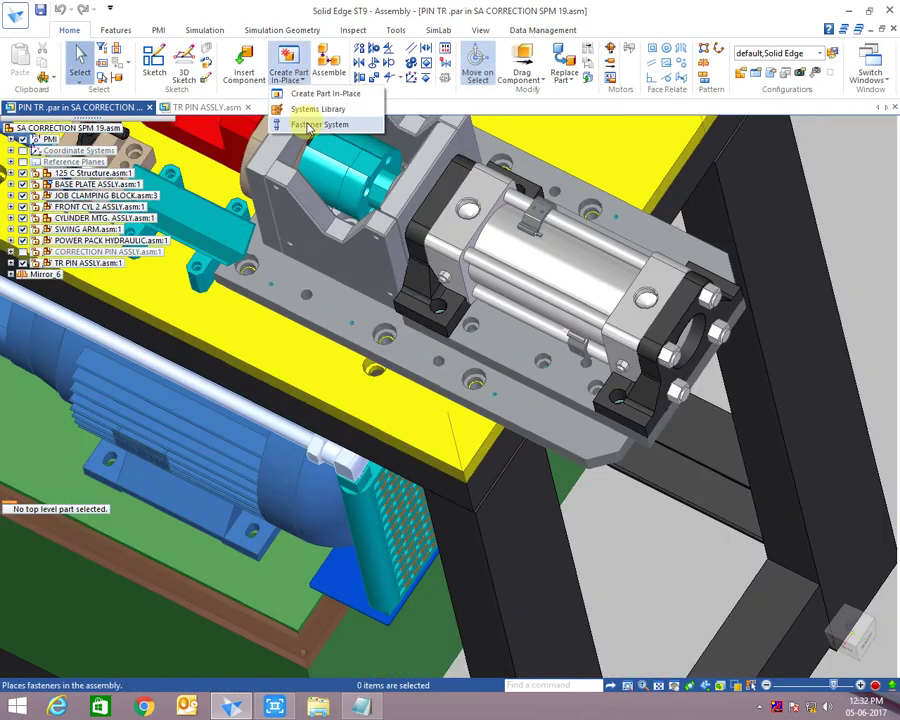
# - With All on Face, select every cylinder mounting plate hole, then the base plate hole as bottom
pyautogui.click(274, 123)
pyautogui.scroll(2, 320, 297)
pyautogui.scroll(2, 277, 296)
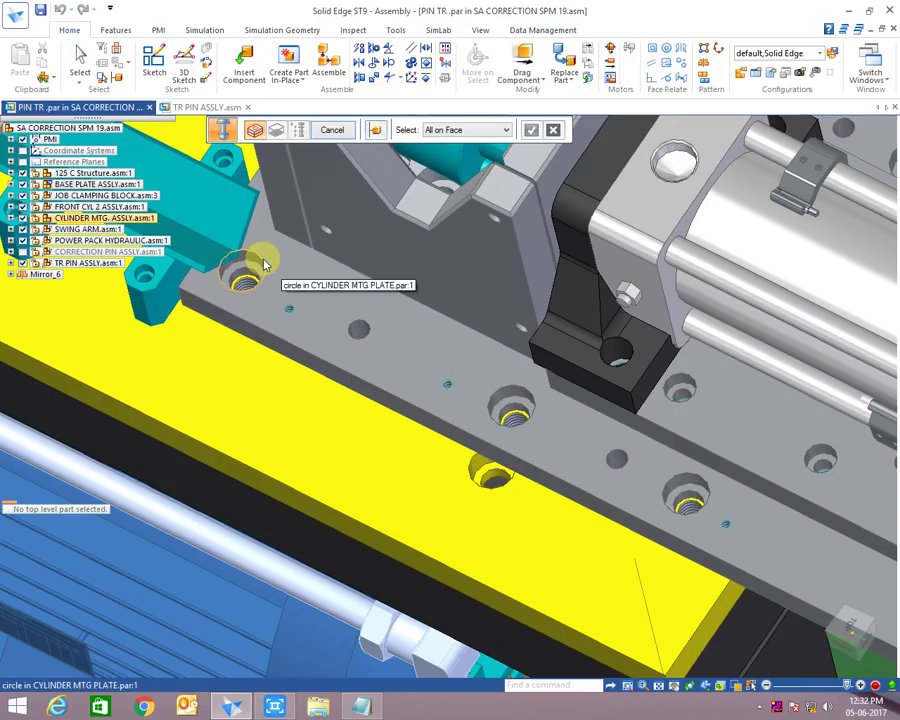
pyautogui.click(265, 264)
pyautogui.scroll(-3, 390, 360)
pyautogui.moveTo(390, 360)
pyautogui.mouseDown(button='middle')
pyautogui.moveTo(594, 296)
pyautogui.moveTo(554, 362)
pyautogui.mouseUp(button='middle')
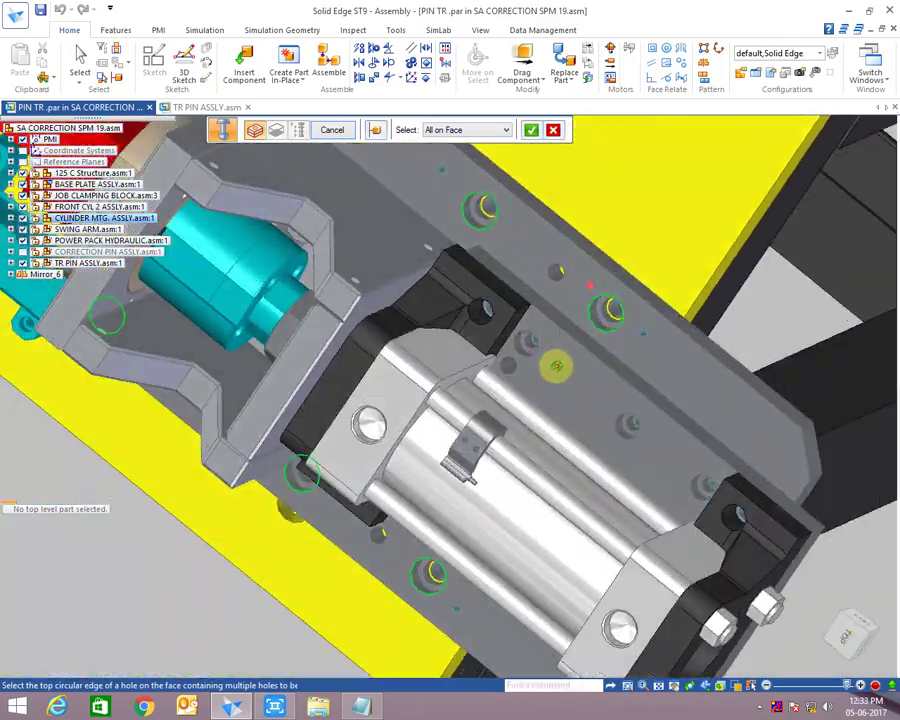
pyautogui.scroll(3, 651, 341)
pyautogui.moveTo(651, 341)
pyautogui.mouseDown(button='middle')
pyautogui.moveTo(571, 281)
pyautogui.moveTo(571, 368)
pyautogui.moveTo(561, 334)
pyautogui.mouseUp(button='middle')
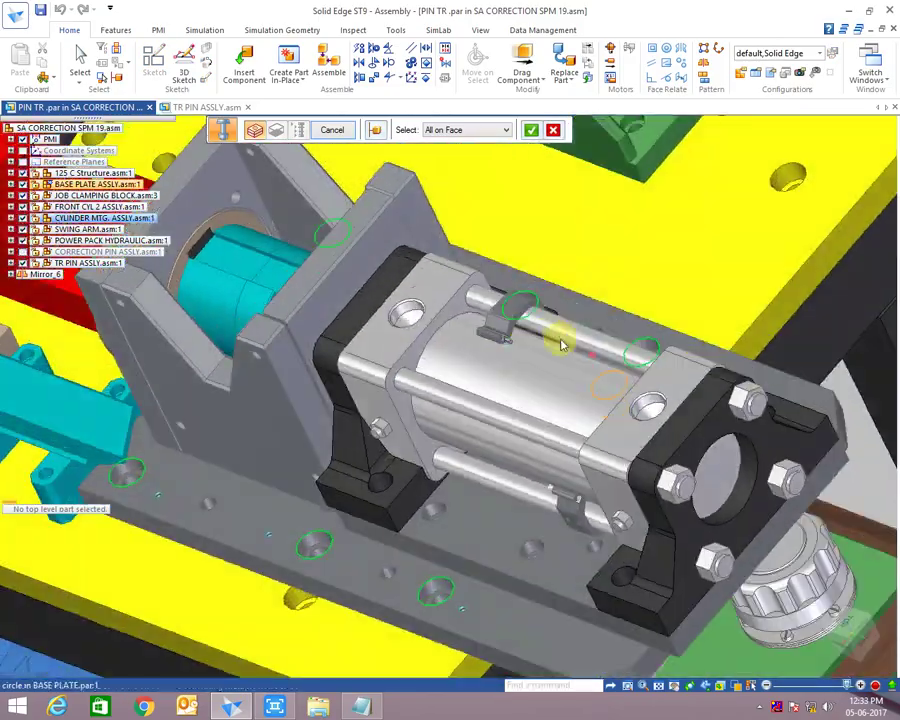
pyautogui.scroll(4, 462, 545)
pyautogui.scroll(3, 462, 545)
pyautogui.scroll(2, 458, 538)
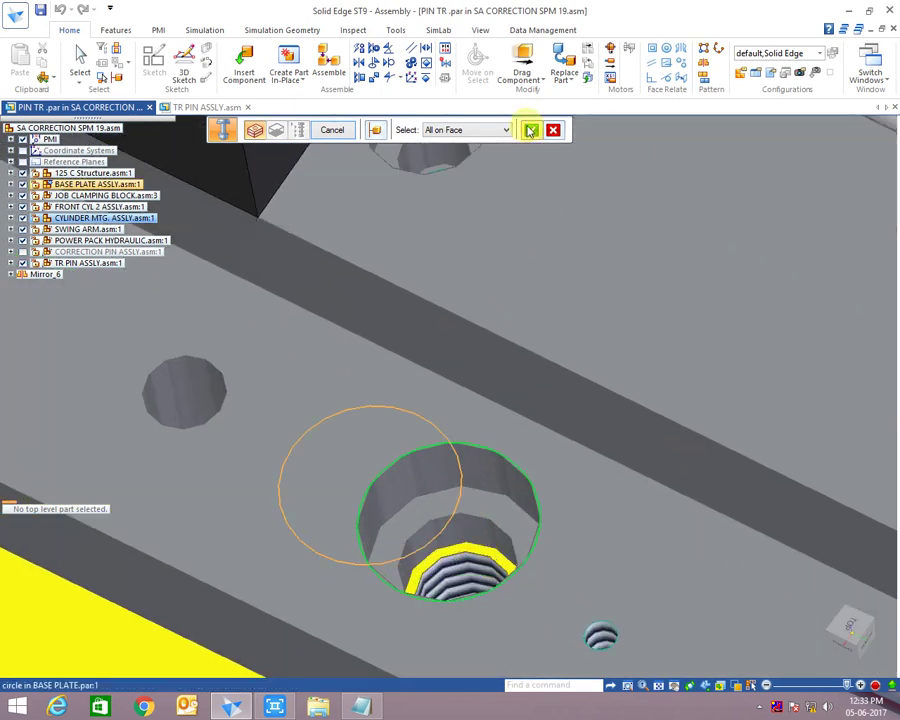
pyautogui.click(488, 543)
pyautogui.click(486, 540)
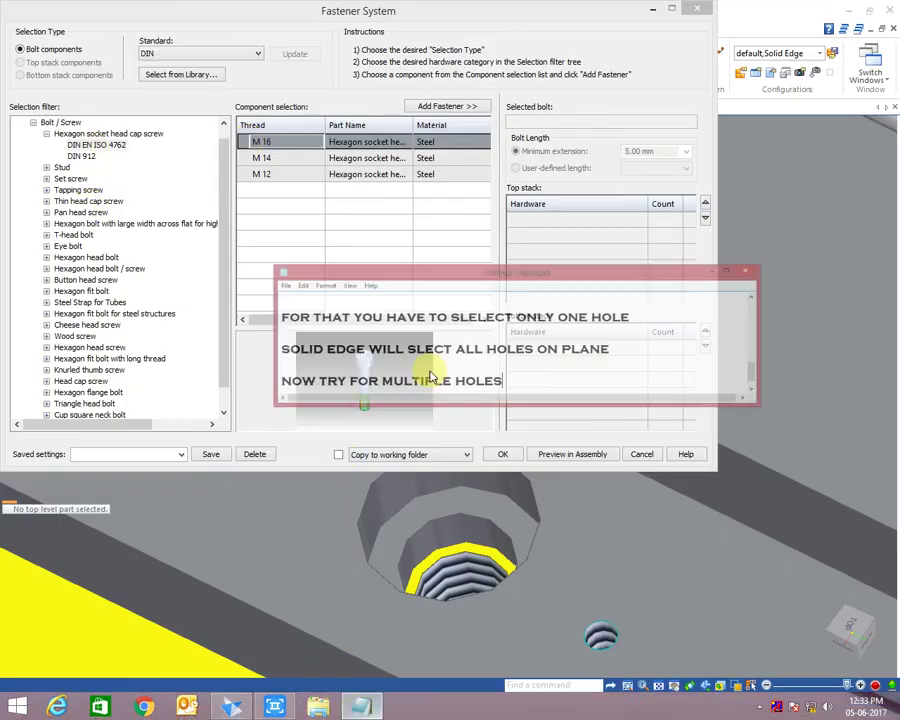
# - Add the M16 DIN EN ISO 4762 socket head cap screw, placing M16x35 screws at 25.00 mm extension
pyautogui.press('Return')
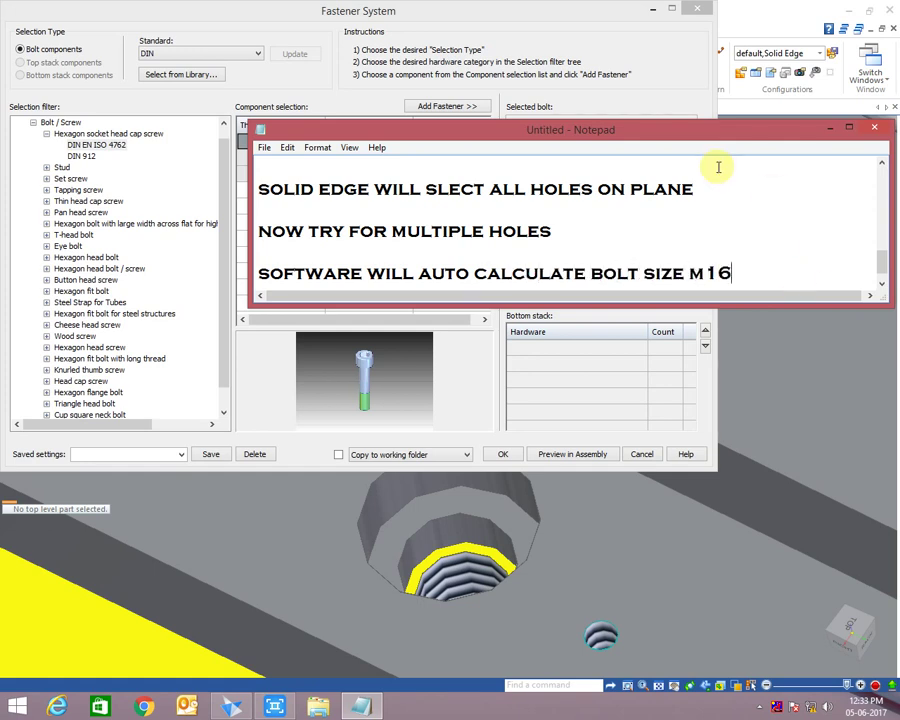
pyautogui.click(443, 107)
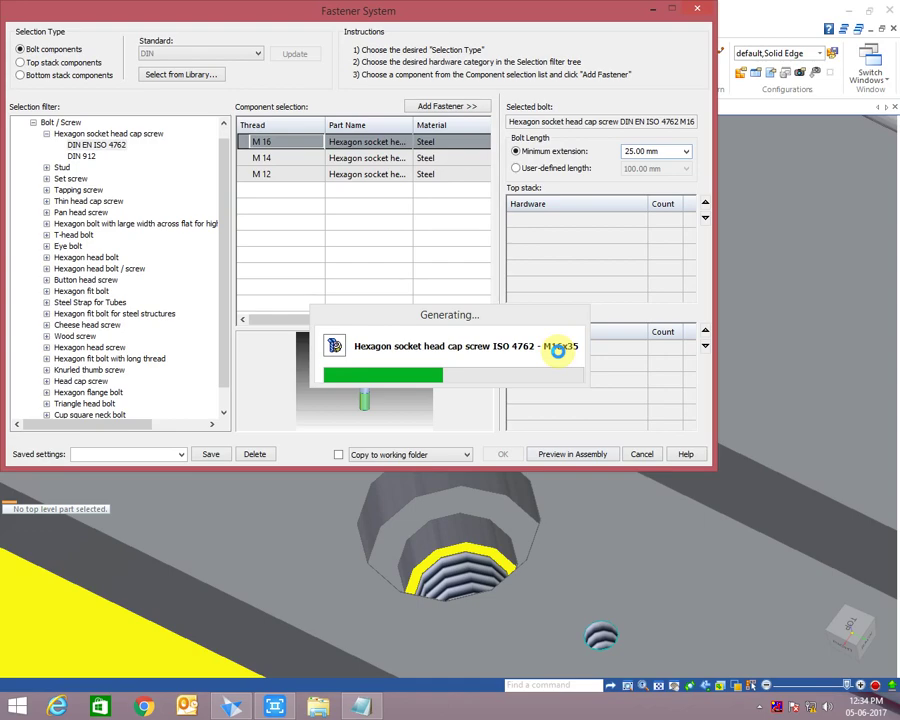
pyautogui.scroll(-5, 554, 350)
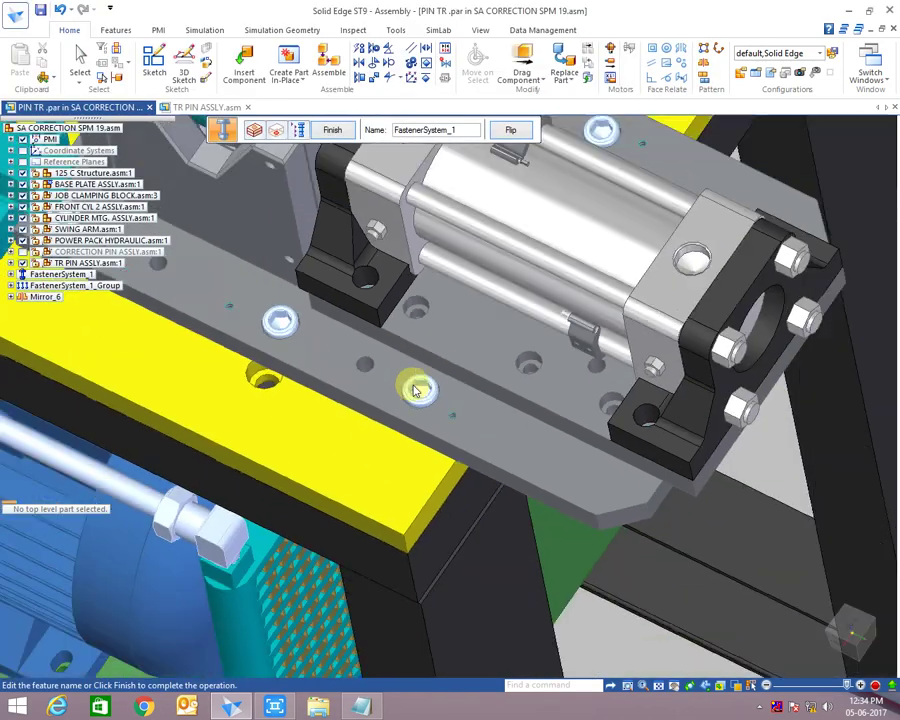
# - Show only the cylinder mounting plate and base plate
pyautogui.scroll(2, 416, 386)
pyautogui.scroll(-3, 332, 424)
pyautogui.scroll(-3, 320, 306)
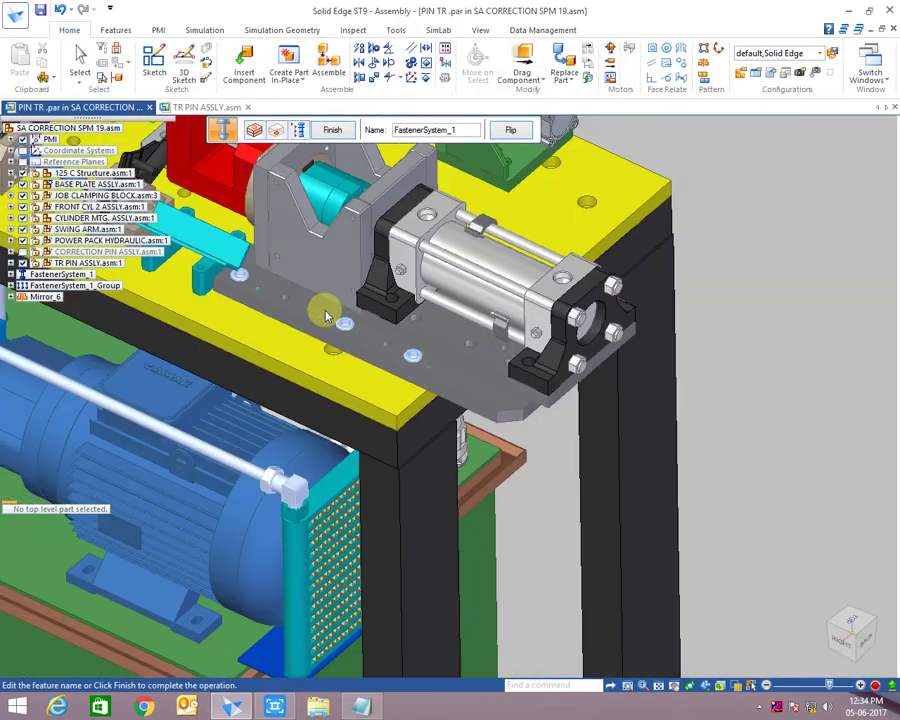
pyautogui.scroll(-2, 250, 315)
pyautogui.scroll(-2, 250, 315)
pyautogui.scroll(-1, 250, 315)
pyautogui.scroll(-1, 450, 310)
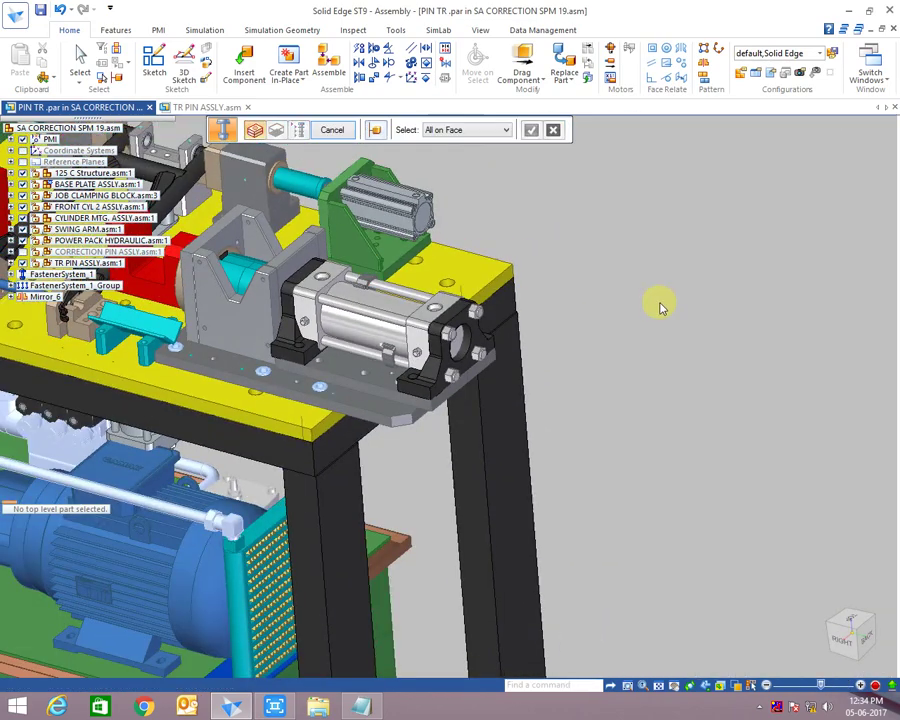
pyautogui.scroll(5, 450, 330)
pyautogui.scroll(2, 502, 410)
pyautogui.click(444, 540)
pyautogui.rightClick(445, 312)
pyautogui.click(500, 383)
# - Set two clipping planes through the screw and orbit to inspect its seating in section
pyautogui.click(480, 30)
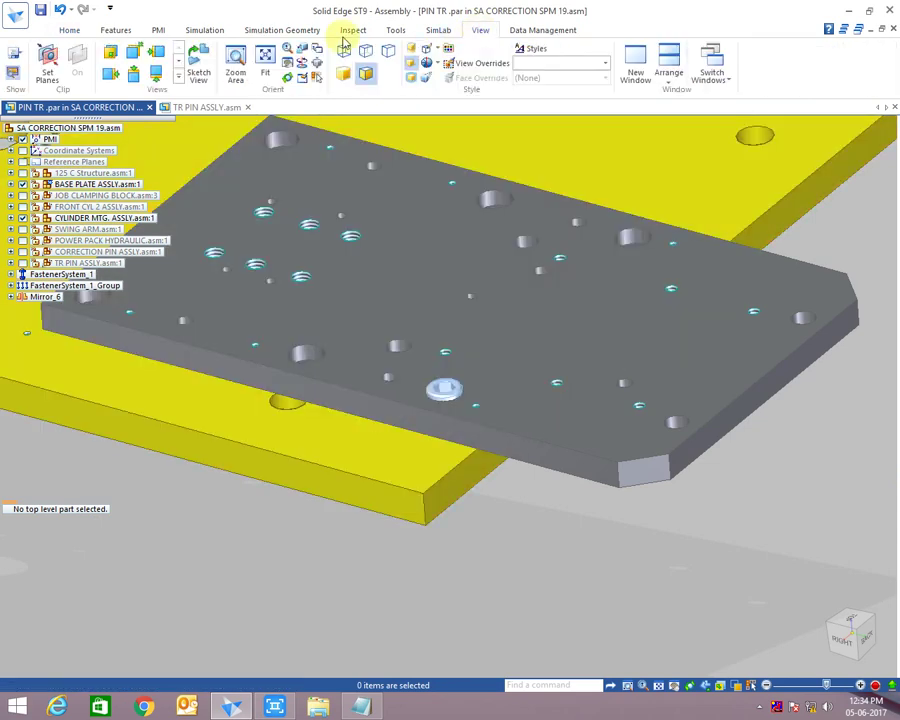
pyautogui.click(50, 62)
pyautogui.click(452, 387)
pyautogui.scroll(3, 462, 382)
pyautogui.scroll(2, 440, 430)
pyautogui.click(411, 484)
pyautogui.scroll(-3, 412, 382)
pyautogui.scroll(-2, 528, 364)
pyautogui.scroll(-2, 396, 380)
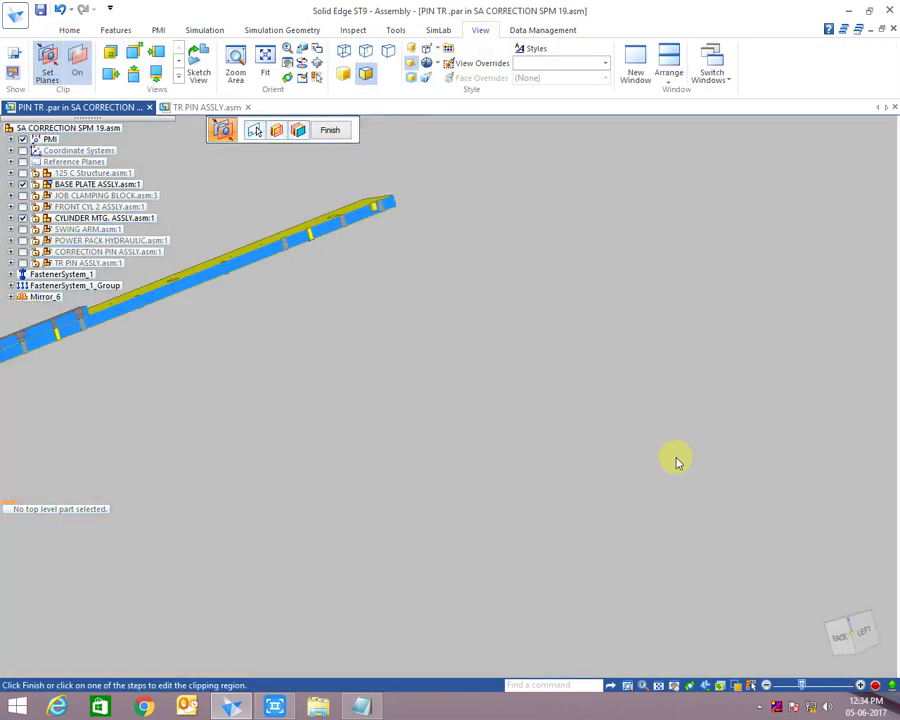
pyautogui.press('Return')
pyautogui.hotkey('ctrl', 'l')
pyautogui.scroll(2, 227, 333)
pyautogui.scroll(3, 313, 213)
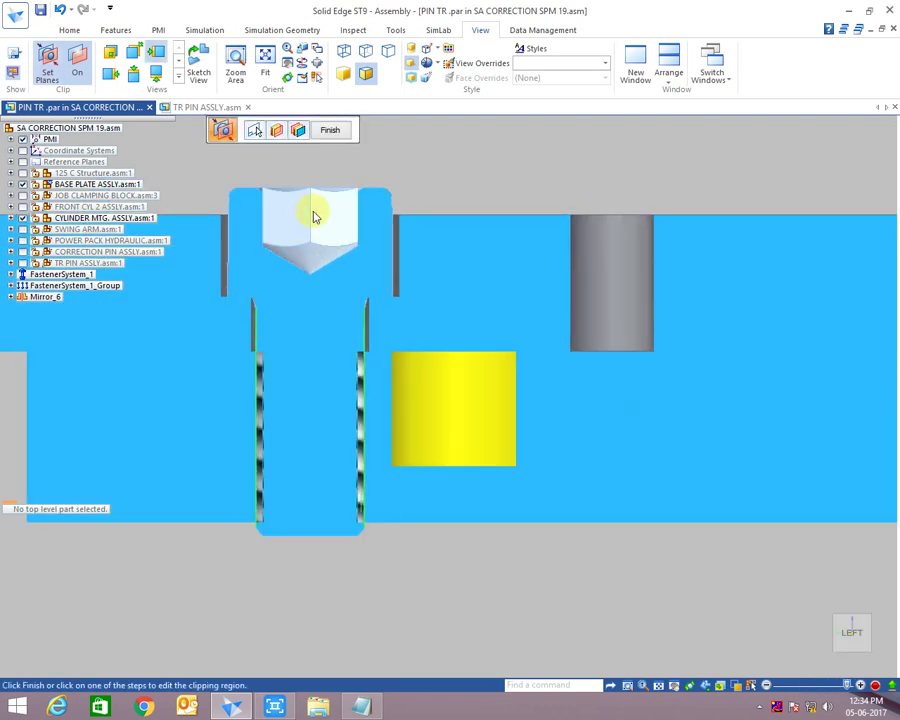
pyautogui.scroll(-2, 340, 330)
pyautogui.moveTo(340, 331)
pyautogui.mouseDown(button='middle')
pyautogui.moveTo(306, 322)
pyautogui.moveTo(342, 247)
pyautogui.moveTo(353, 422)
pyautogui.mouseUp(button='middle')
pyautogui.scroll(-3, 314, 504)
pyautogui.scroll(1, 286, 452)
pyautogui.scroll(4, 292, 472)
pyautogui.scroll(-2, 310, 290)
pyautogui.press('Return')
# - Show all components again and turn clipping off to view the whole assembly
pyautogui.rightClick(288, 204)
pyautogui.click(330, 357)
pyautogui.click(822, 662)
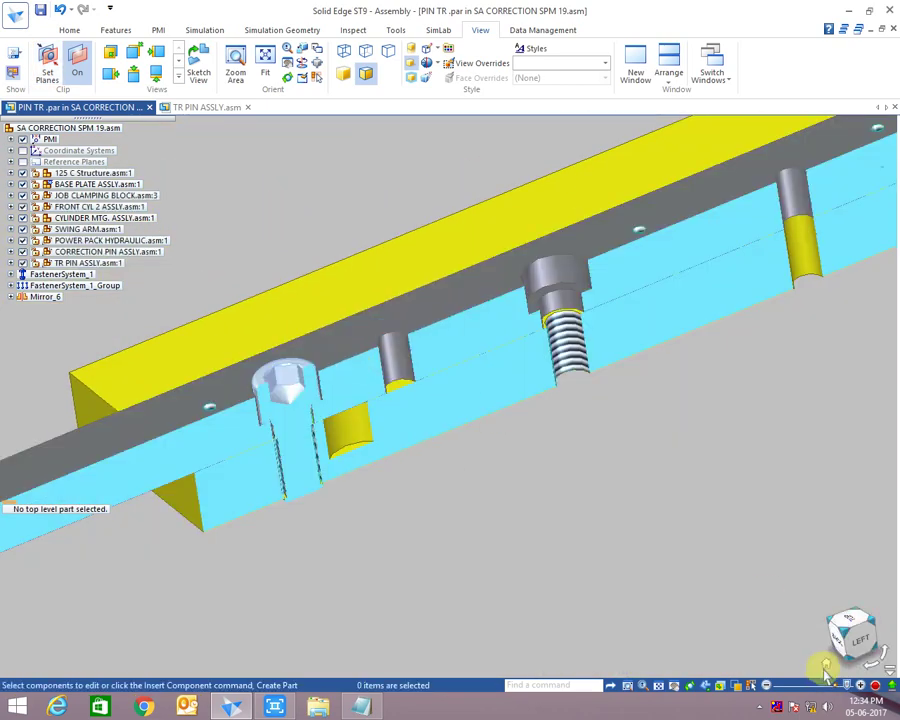
pyautogui.click(72, 68)
pyautogui.scroll(2, 441, 378)
pyautogui.scroll(2, 441, 378)
pyautogui.scroll(2, 441, 378)
pyautogui.scroll(-1, 441, 378)
pyautogui.scroll(-3, 452, 312)
pyautogui.scroll(5, 426, 312)
pyautogui.scroll(-1, 286, 274)
pyautogui.scroll(-2, 286, 298)
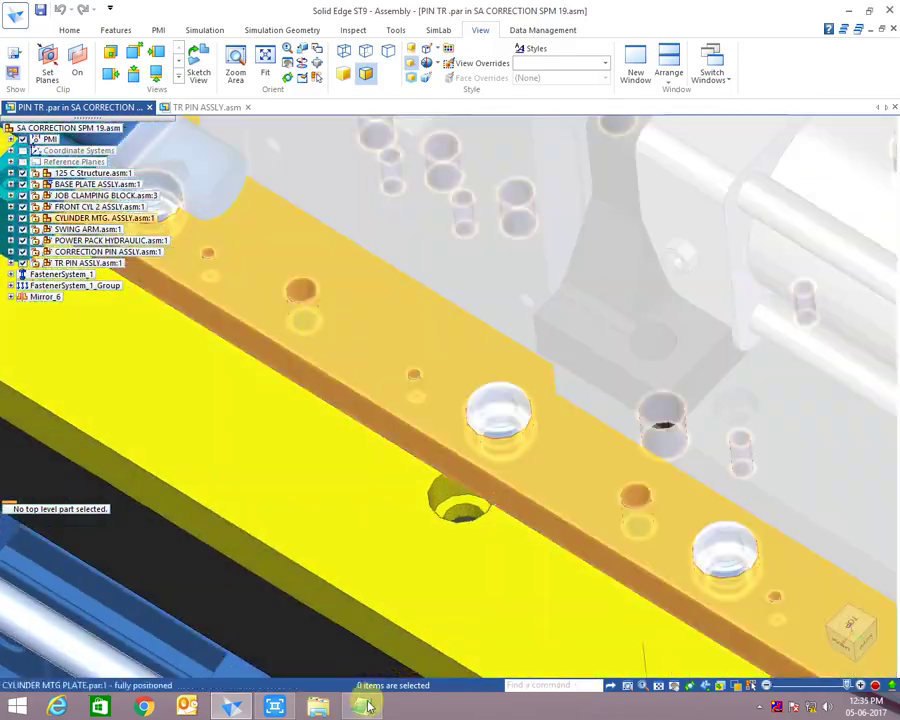
pyautogui.click(361, 707)
# - Add the Notepad line 'WE CAN MOUNT DOWEL PINS ALSO'
pyautogui.press('Return')
pyautogui.press('Return')
pyautogui.write('WE CAN MOUNT DOWEL PINS ALSO')
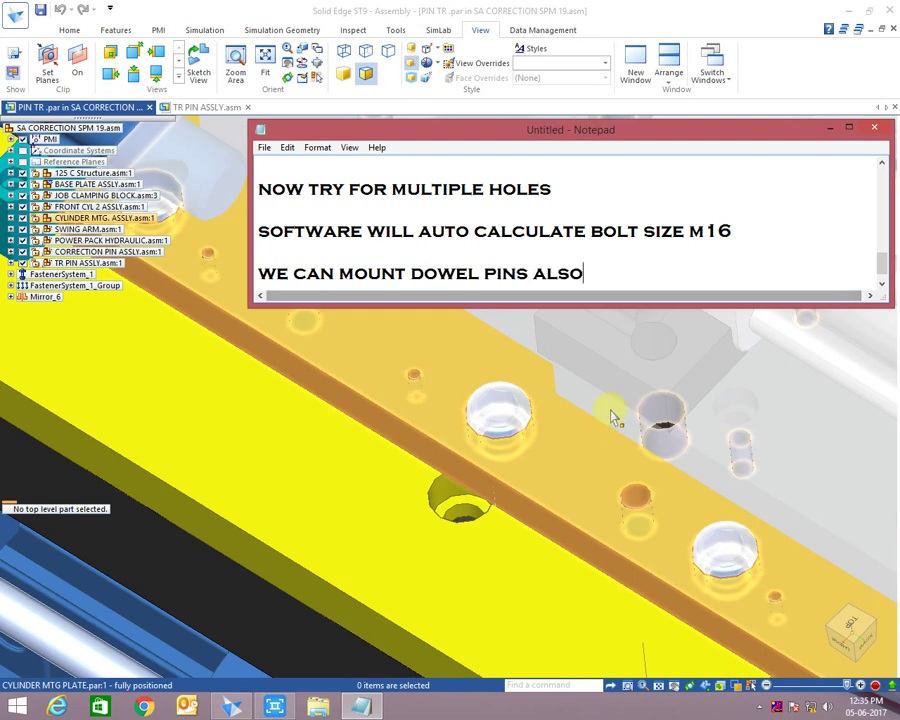
pyautogui.click(307, 471)
pyautogui.scroll(3, 206, 137)
pyautogui.click(69, 30)
# - Start another fastener placement, then cancel the Fastener System command
pyautogui.click(289, 80)
pyautogui.click(300, 122)
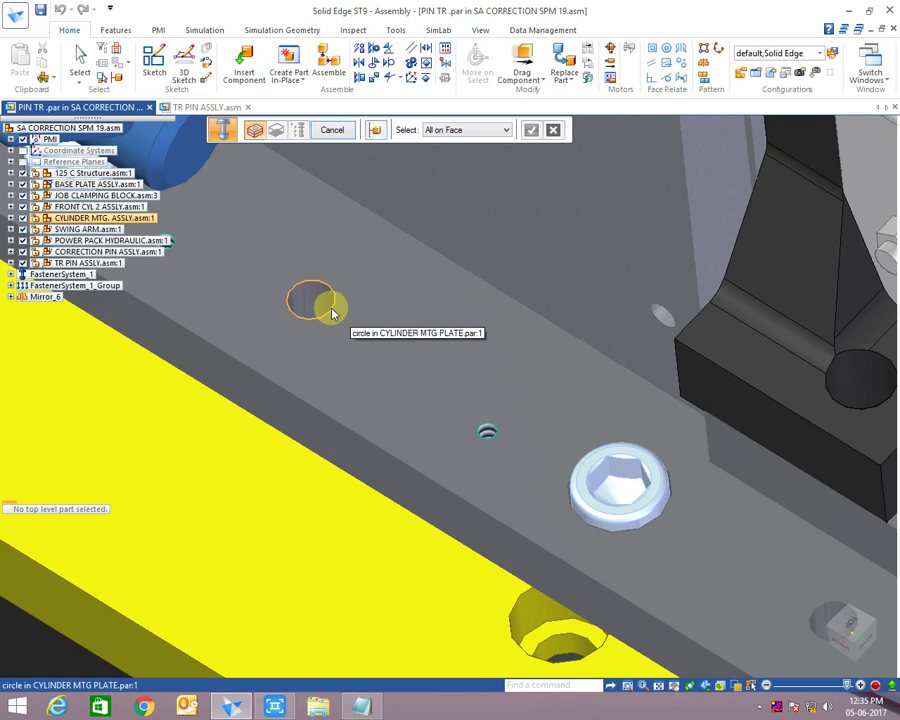
pyautogui.scroll(-2, 322, 304)
pyautogui.scroll(-2, 320, 306)
pyautogui.press('Escape')
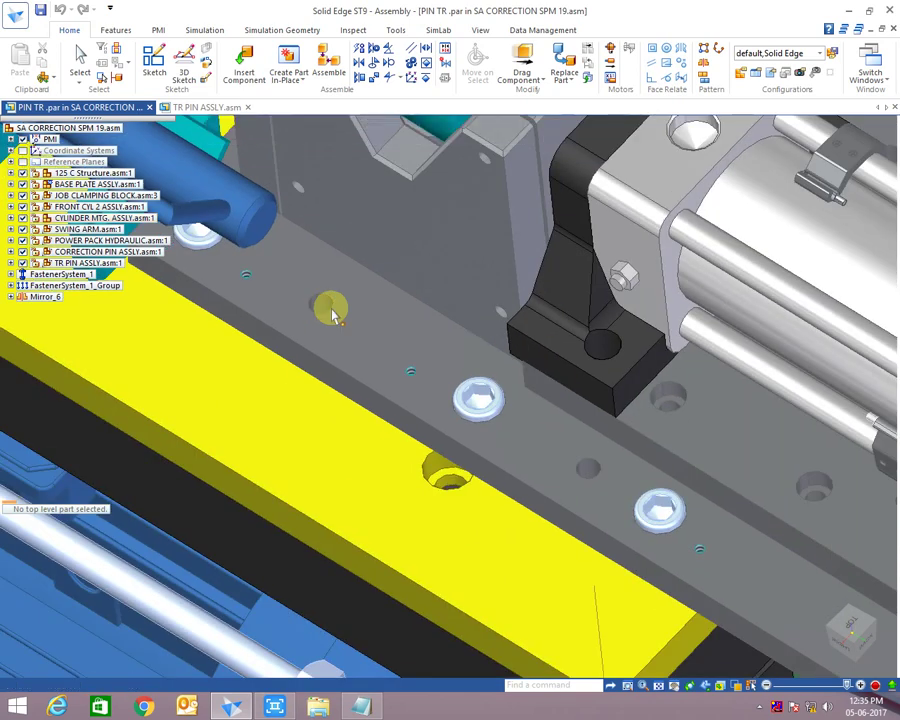
# - Launch Standard Parts from the Parts Library, showing L-profile angle sizes such as ISA 5050
pyautogui.click(289, 80)
pyautogui.click(244, 70)
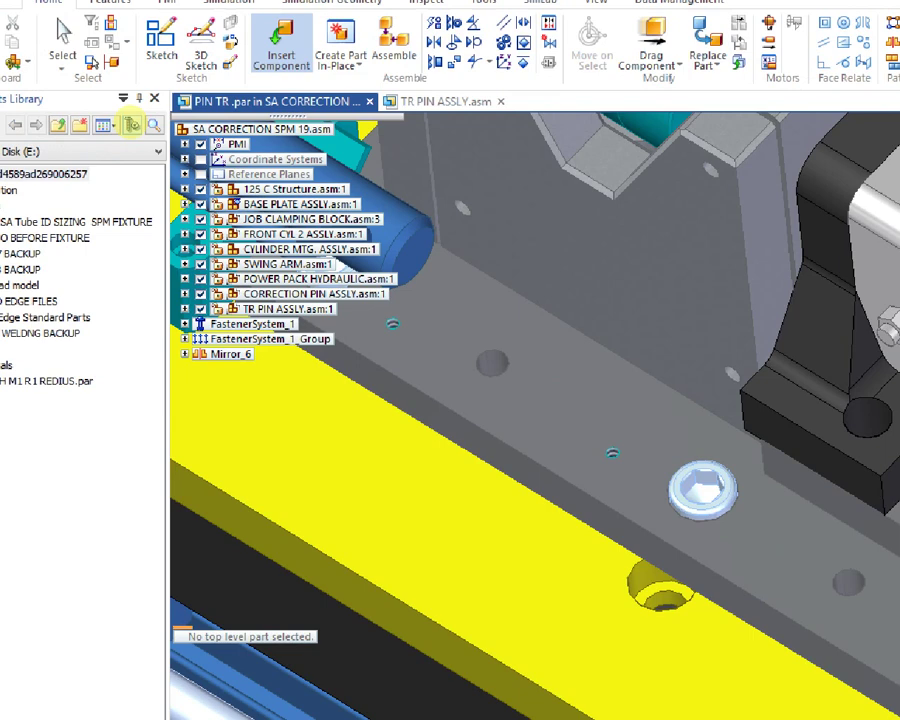
pyautogui.click(131, 124)
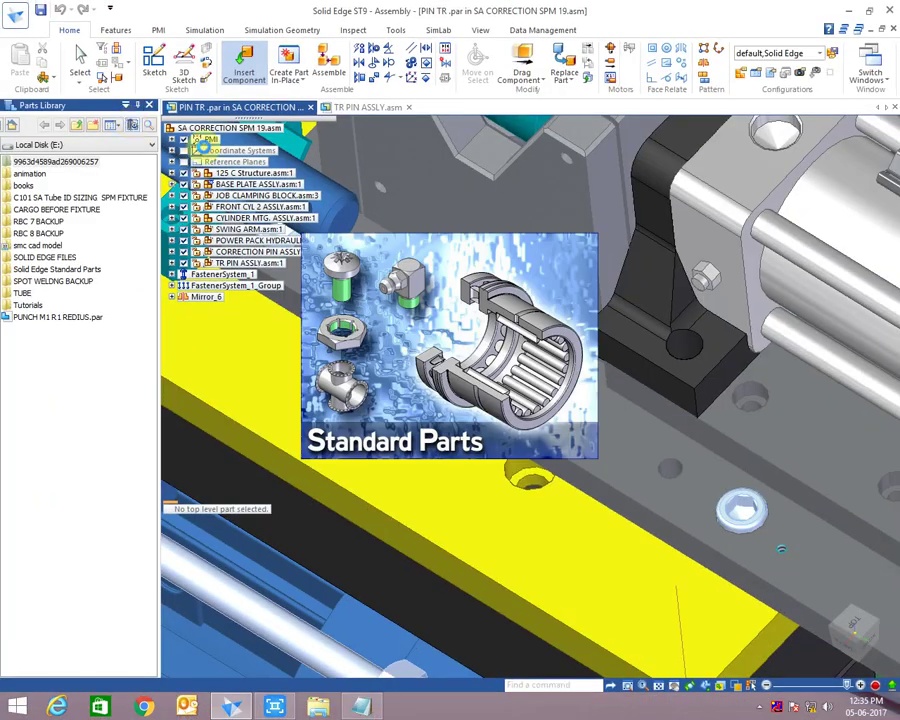
pyautogui.click(362, 707)
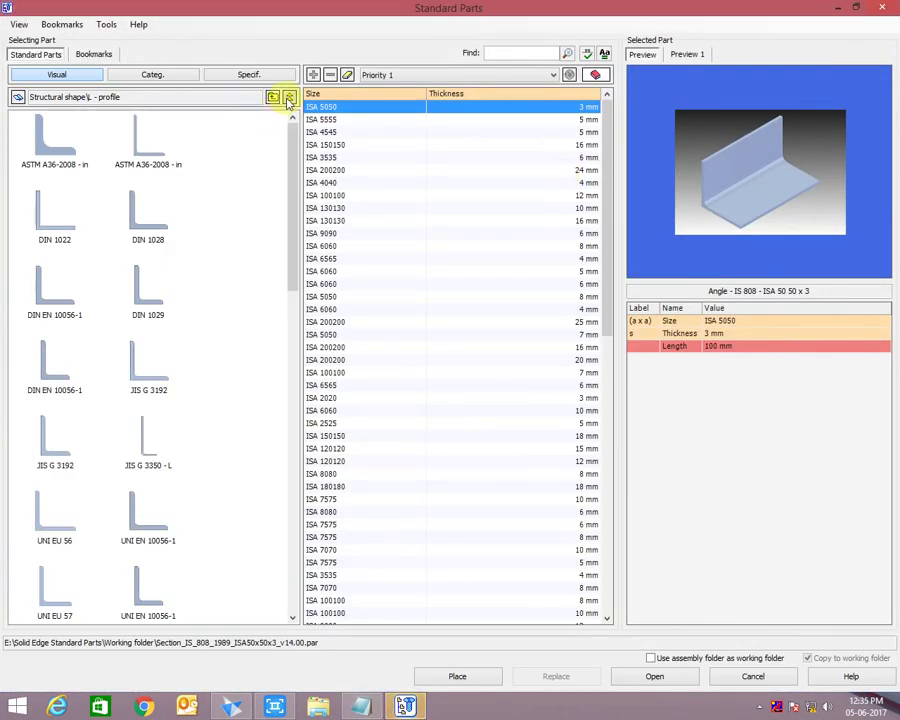
# - From Pin > Pin, pick the IS 3524-1:1982 taper pin and place the 10 × 95 mm size
pyautogui.click(289, 97)
pyautogui.doubleClick(148, 210)
pyautogui.doubleClick(148, 150)
pyautogui.scroll(-10, 300, 280)
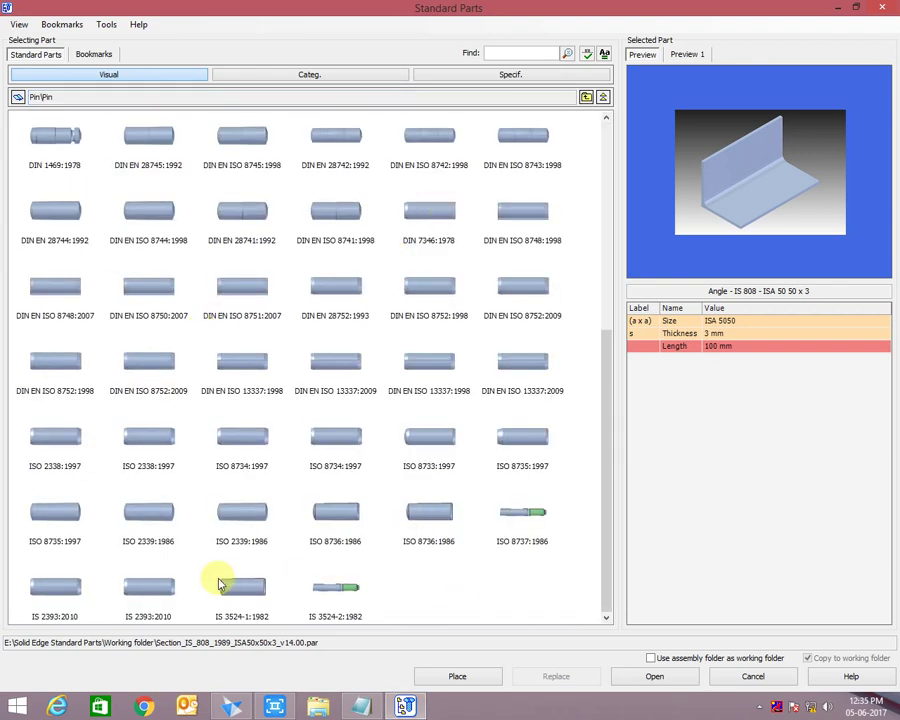
pyautogui.click(242, 587)
pyautogui.doubleClick(470, 157)
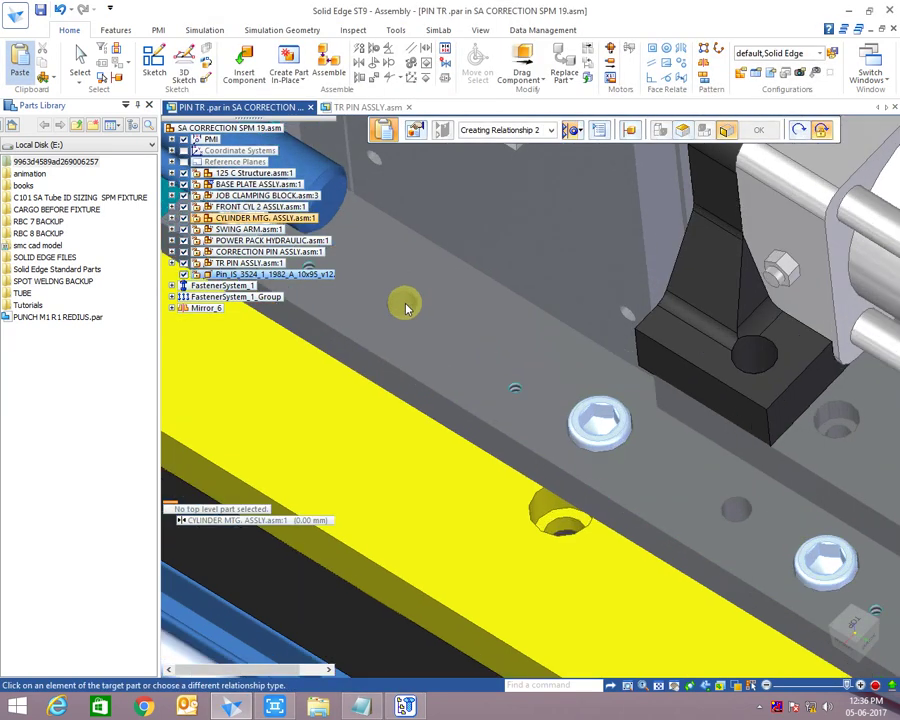
# - Switch the view to the TR PIN ASSLY assembly document
pyautogui.scroll(3, 414, 320)
pyautogui.scroll(3, 398, 310)
pyautogui.scroll(-3, 398, 378)
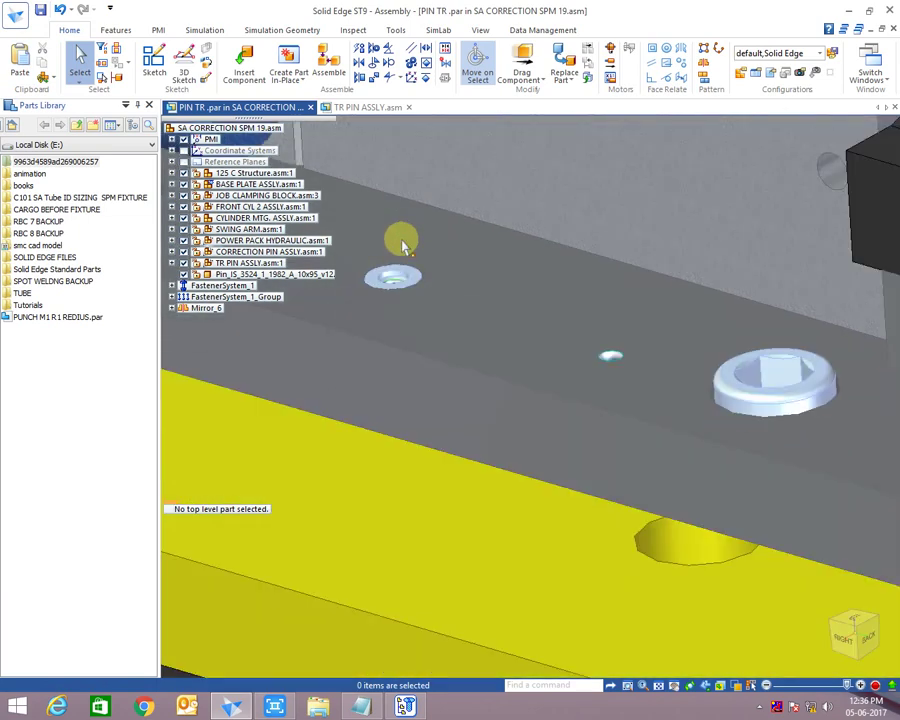
pyautogui.scroll(-3, 402, 244)
pyautogui.scroll(-2, 440, 384)
pyautogui.rightClick(732, 174)
pyautogui.click(127, 107)
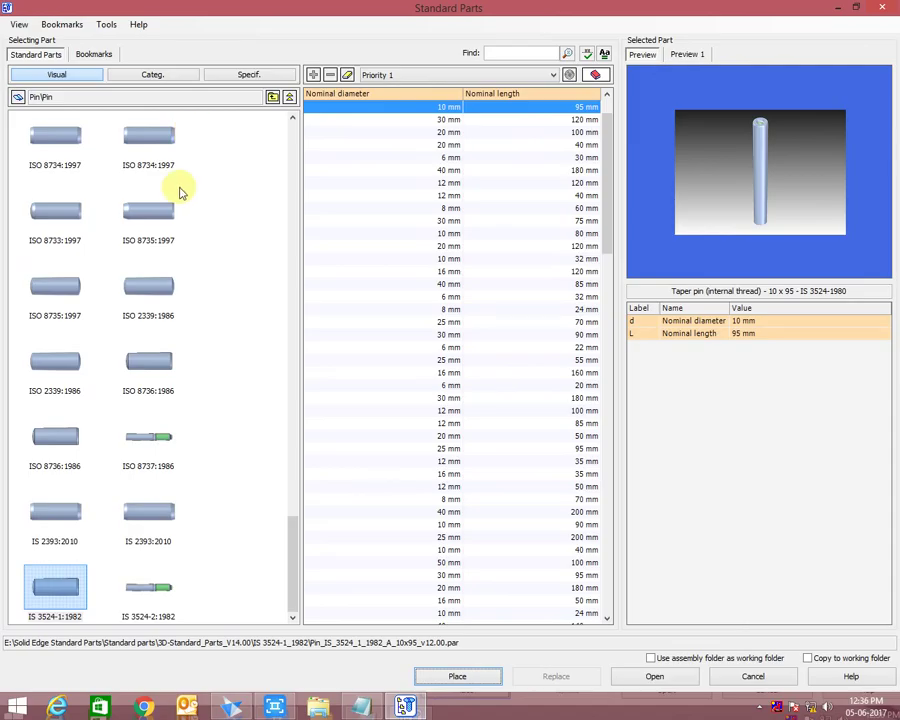
# - Choose the 8 mm × 24 mm pin size, add a new notes line, and return to the assembly
pyautogui.click(456, 309)
pyautogui.scroll(-10, 456, 310)
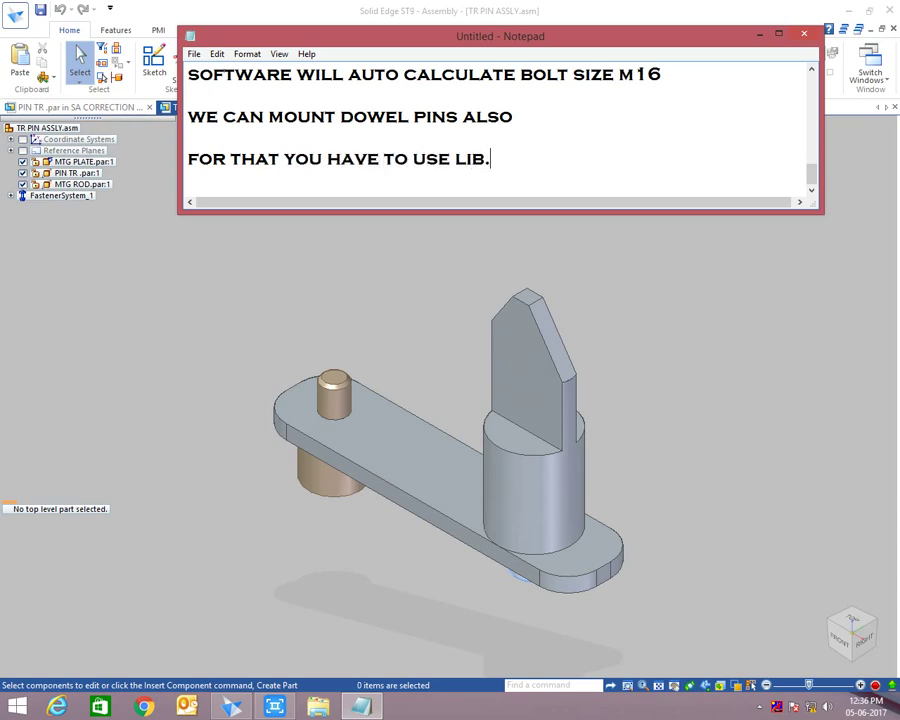
pyautogui.write('.')
pyautogui.press('Return')
pyautogui.press('Return')
pyautogui.write('T')
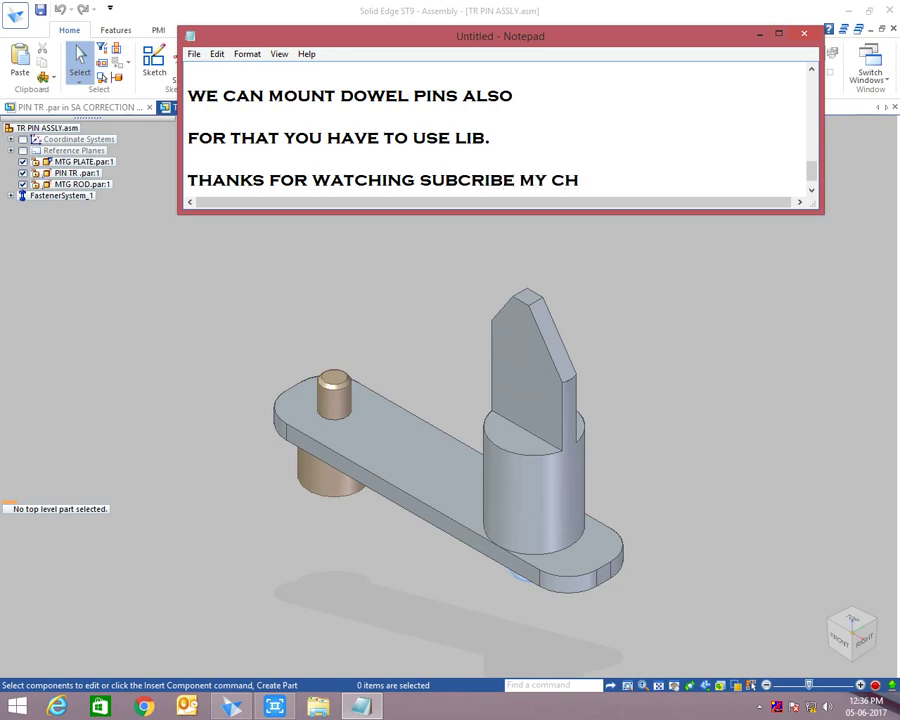
pyautogui.click(442, 239)
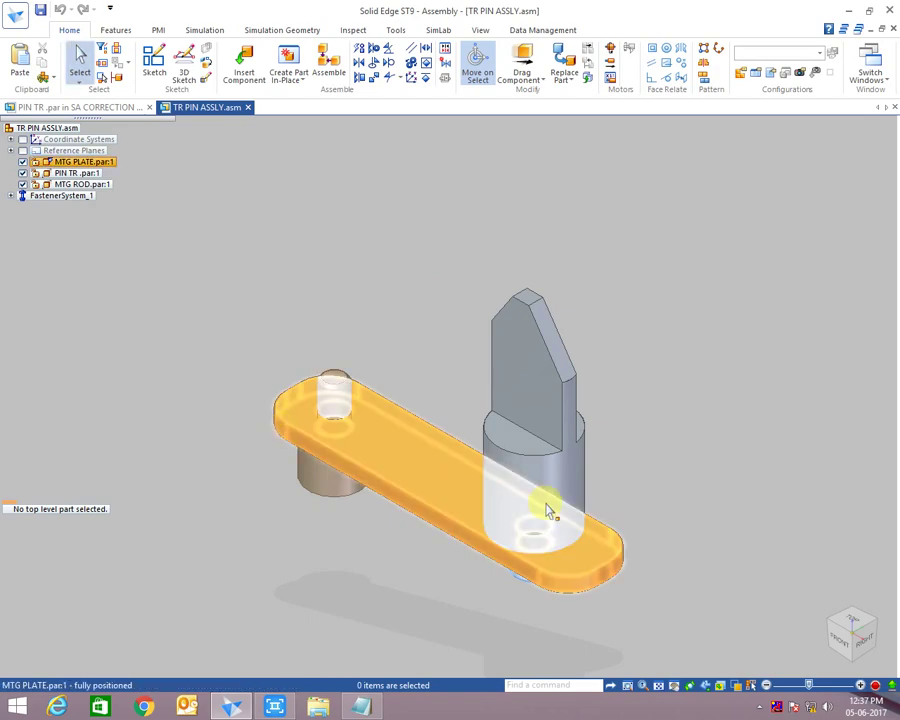